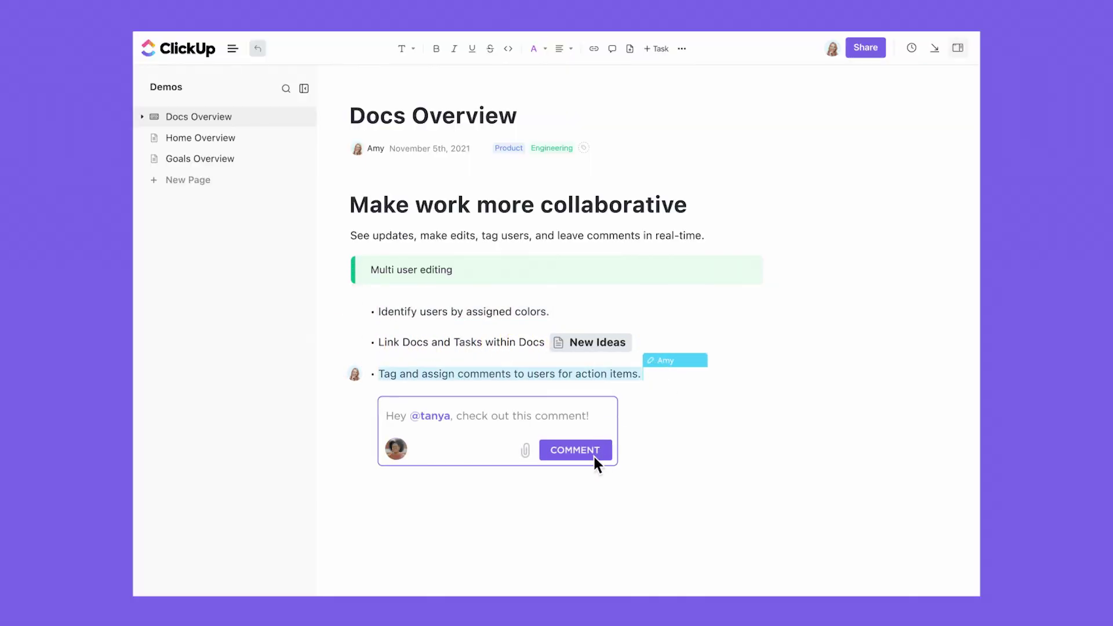
Step: Post the comment, then set the page font to Serif and turn on the cover image
left_click(593, 455)
left_click(809, 84)
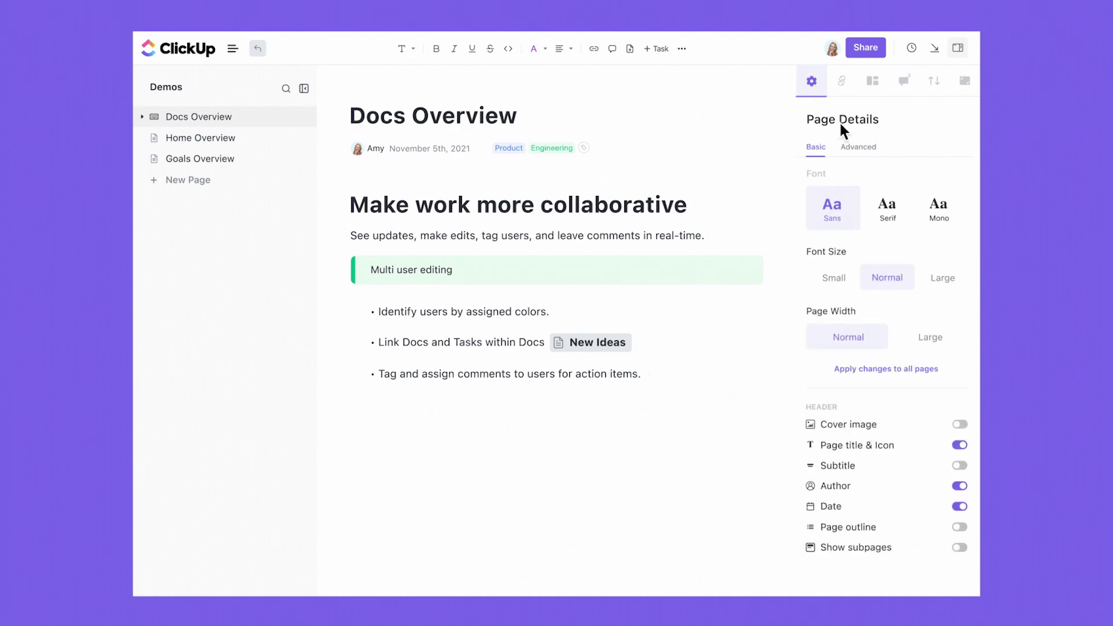
left_click(895, 213)
left_click(960, 424)
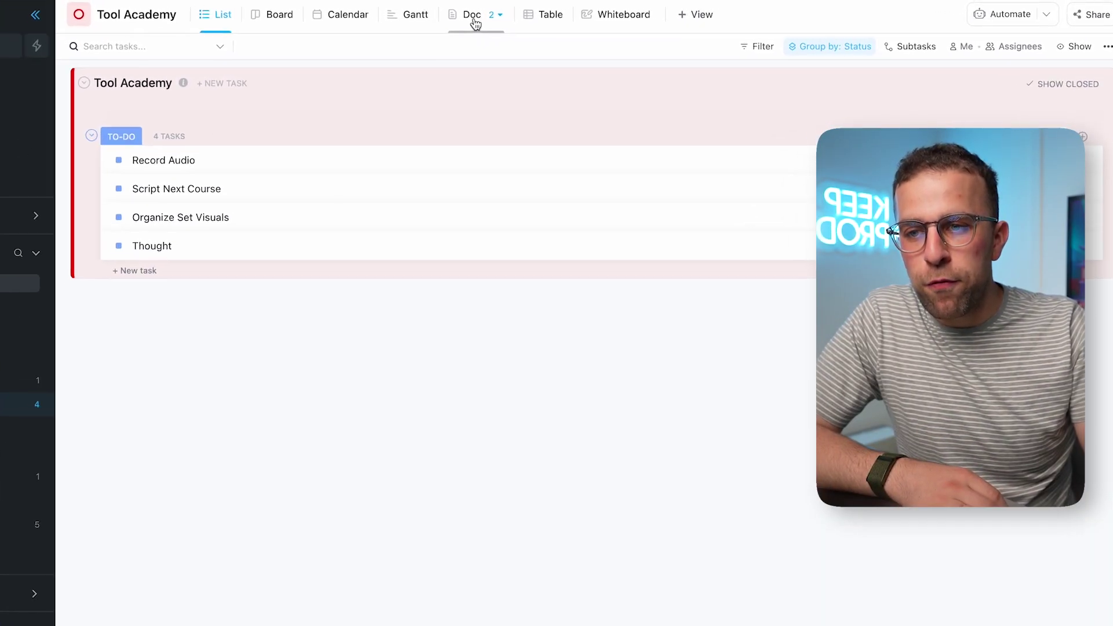
left_click(471, 18)
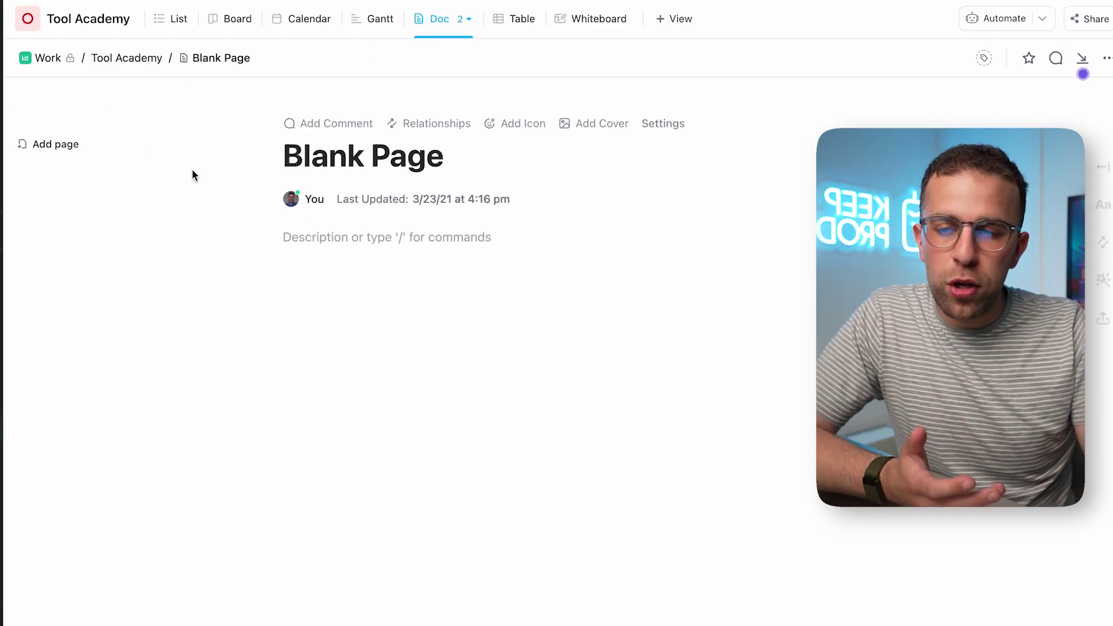
Step: Add a private, pinned doc view named 'Academy Concept' to Tool Academy
left_click(467, 21)
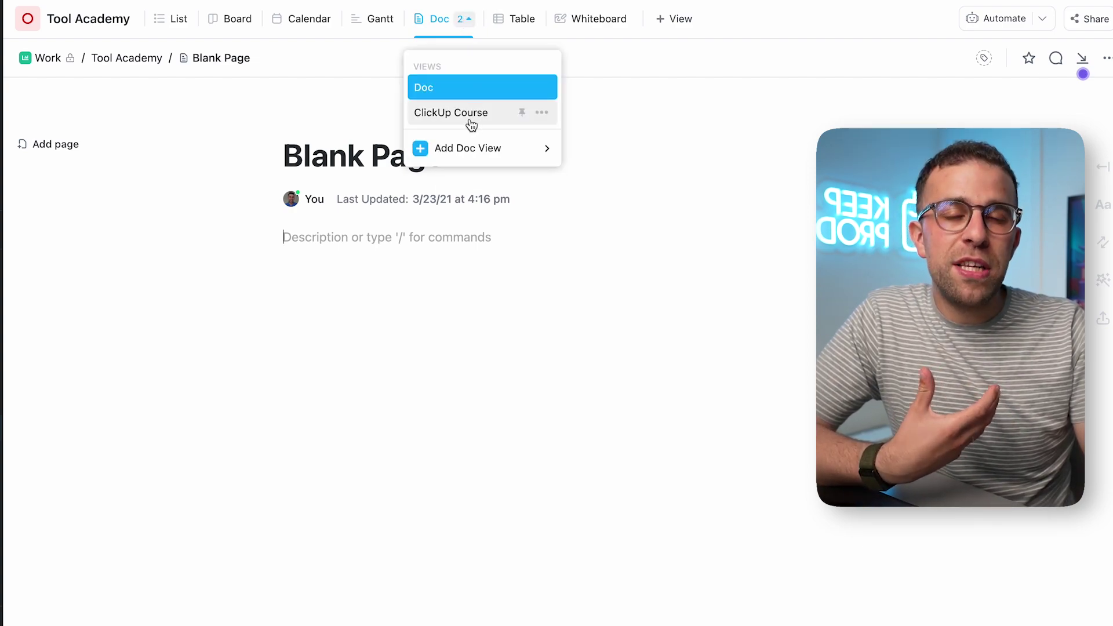
left_click(519, 149)
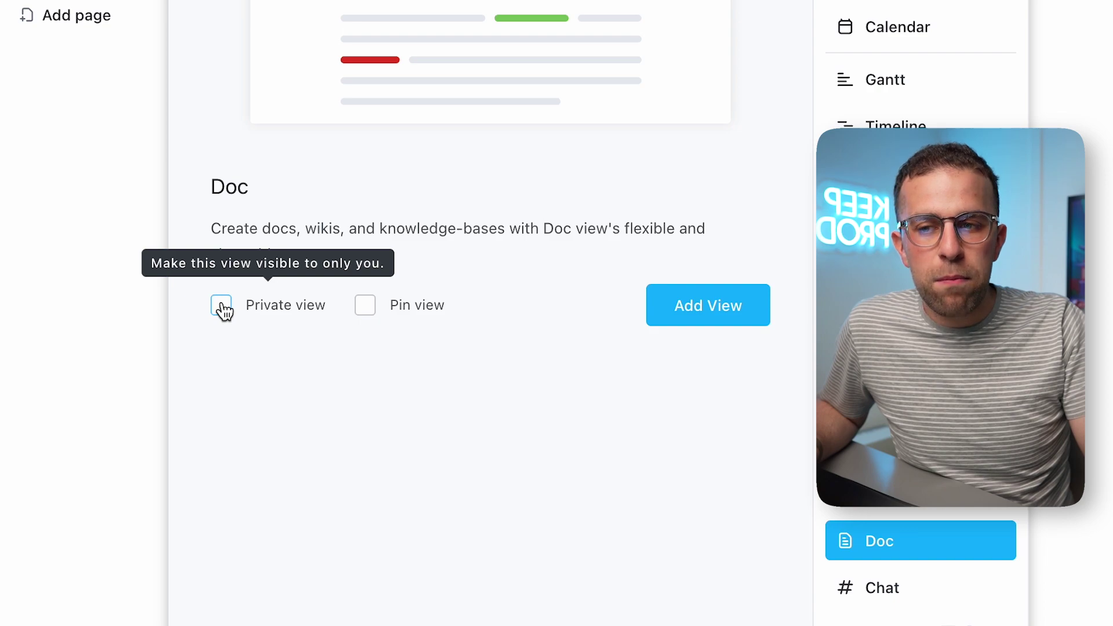
left_click(222, 307)
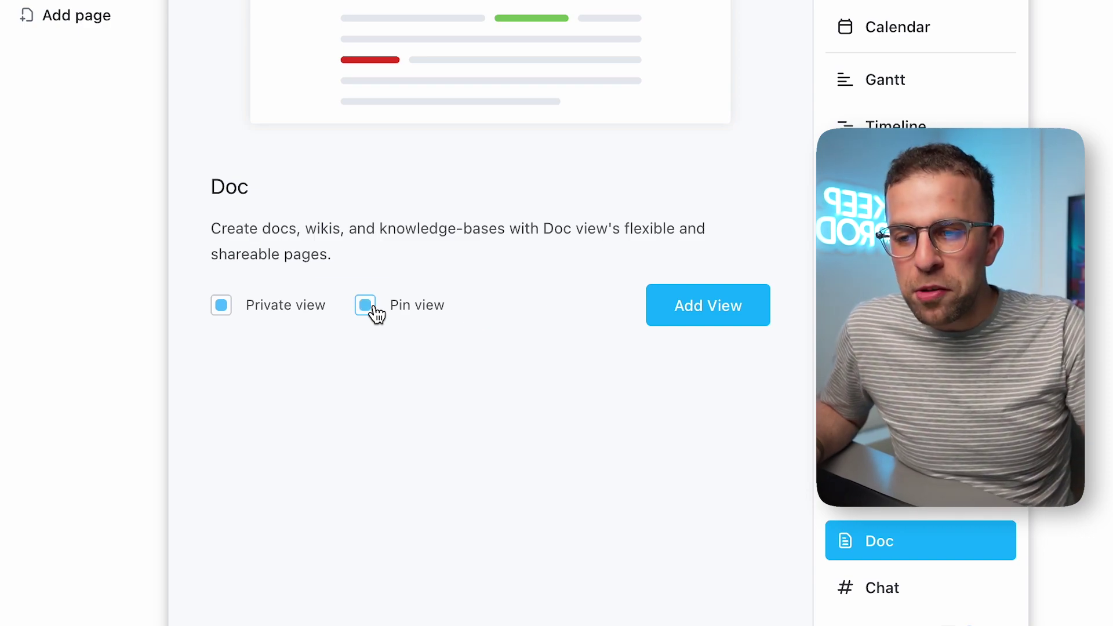
left_click(698, 312)
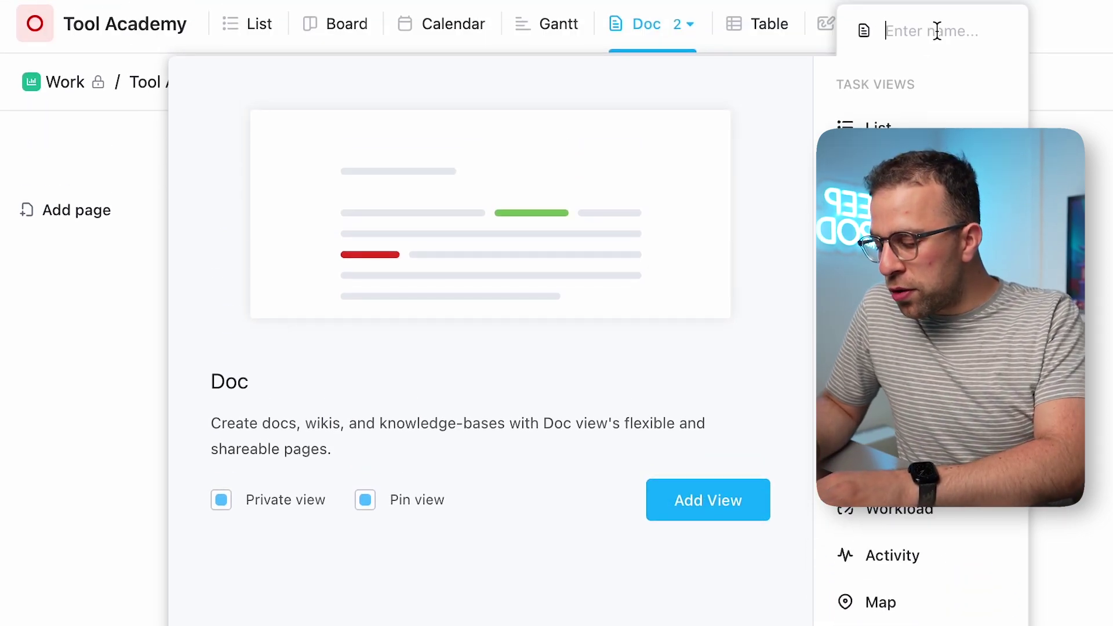
type("AcademY C")
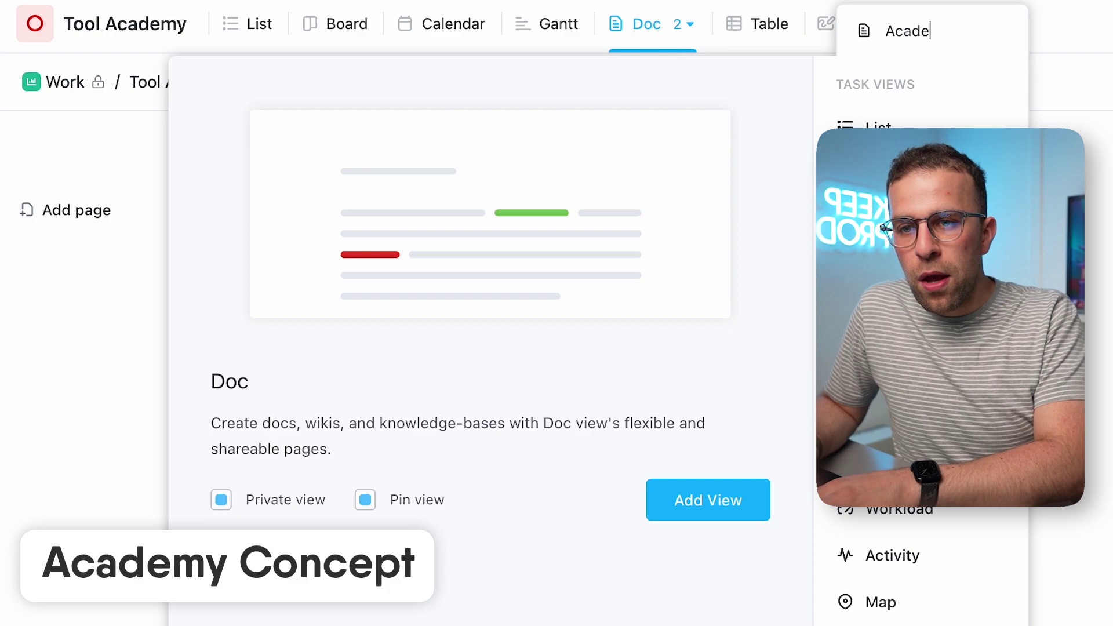
key("BackSpace")
key("BackSpace")
key("BackSpace")
type("y Ceon")
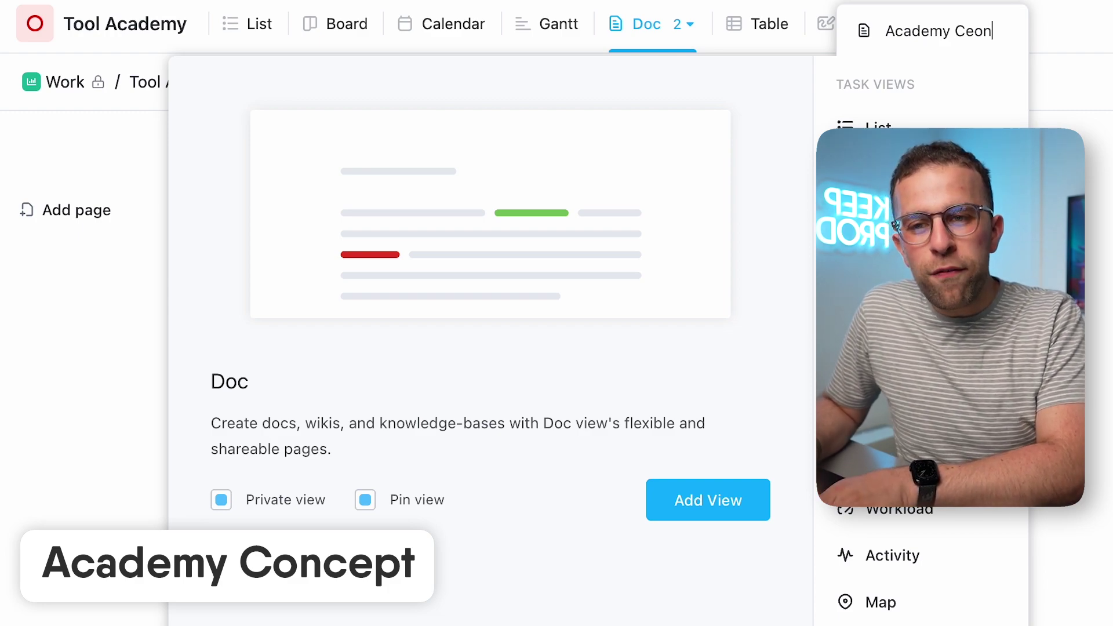
key("BackSpace")
key("BackSpace")
key("BackSpace")
type("oncept")
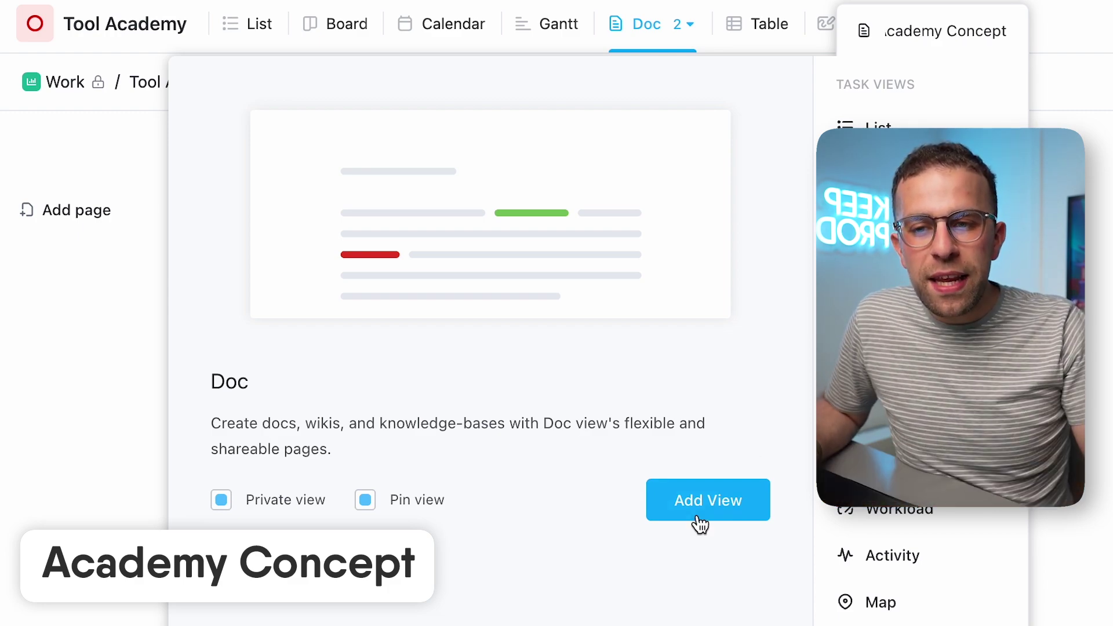
left_click(707, 504)
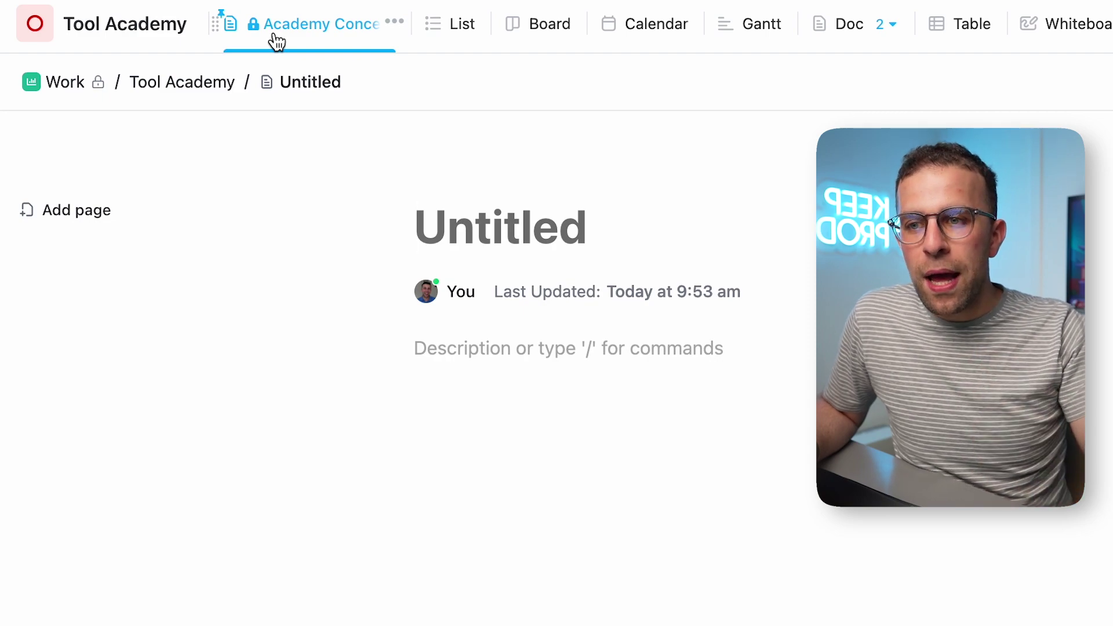
Step: Move the Academy Concept view tab to the front and place the cursor in the Untitled title
left_click_drag(214, 25, 934, 40)
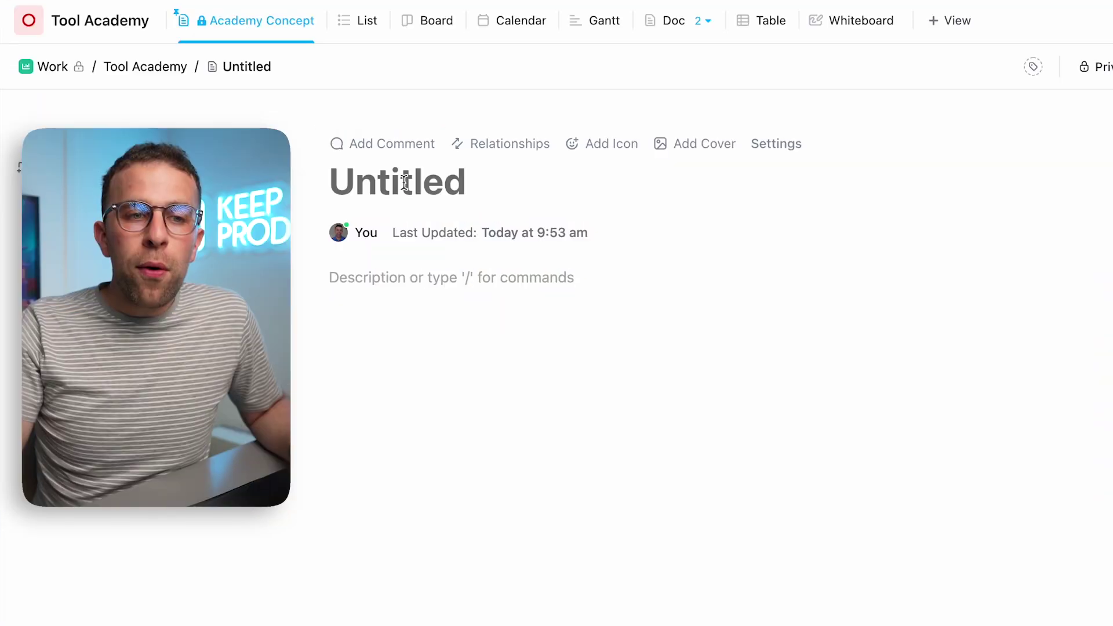
left_click(509, 227)
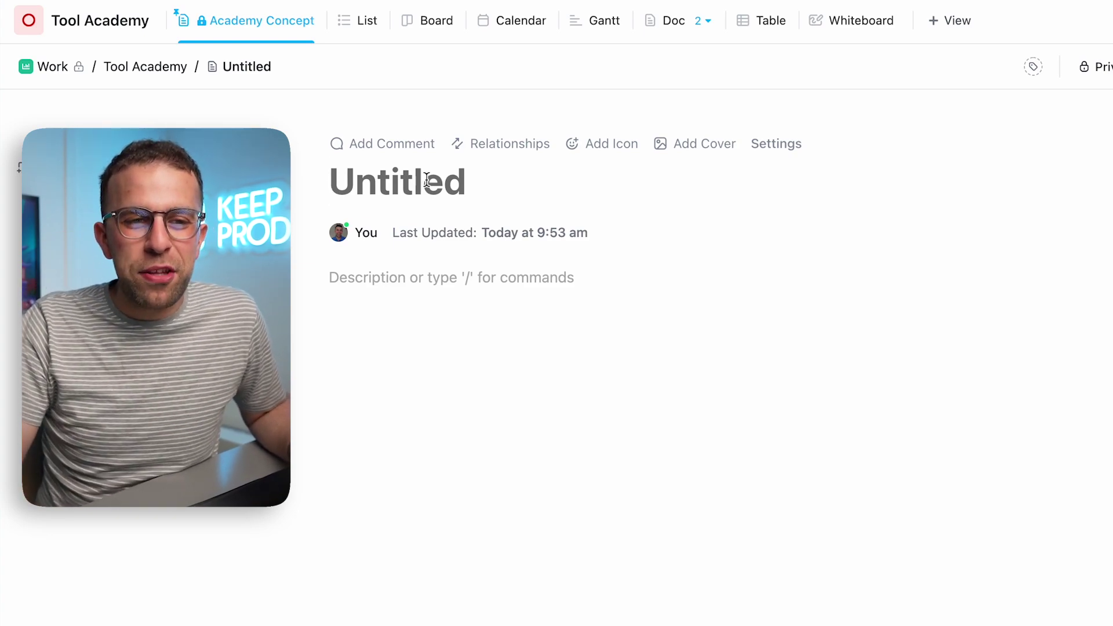
Step: Give the page a cover from Unsplash, browsing to the water cartons and camera photo
left_click(684, 144)
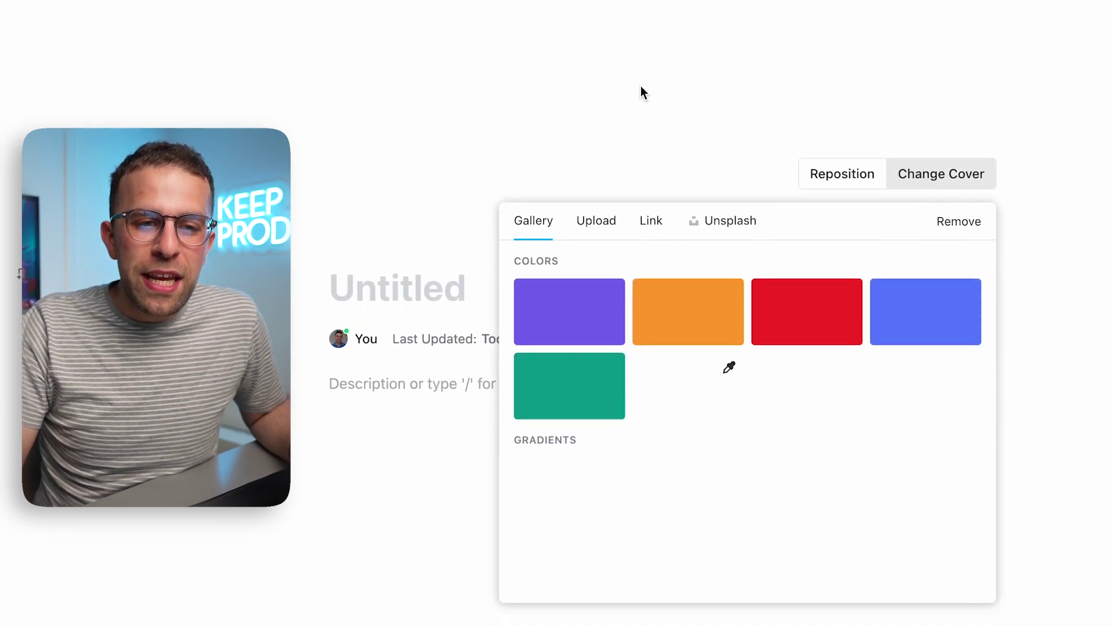
left_click(723, 371)
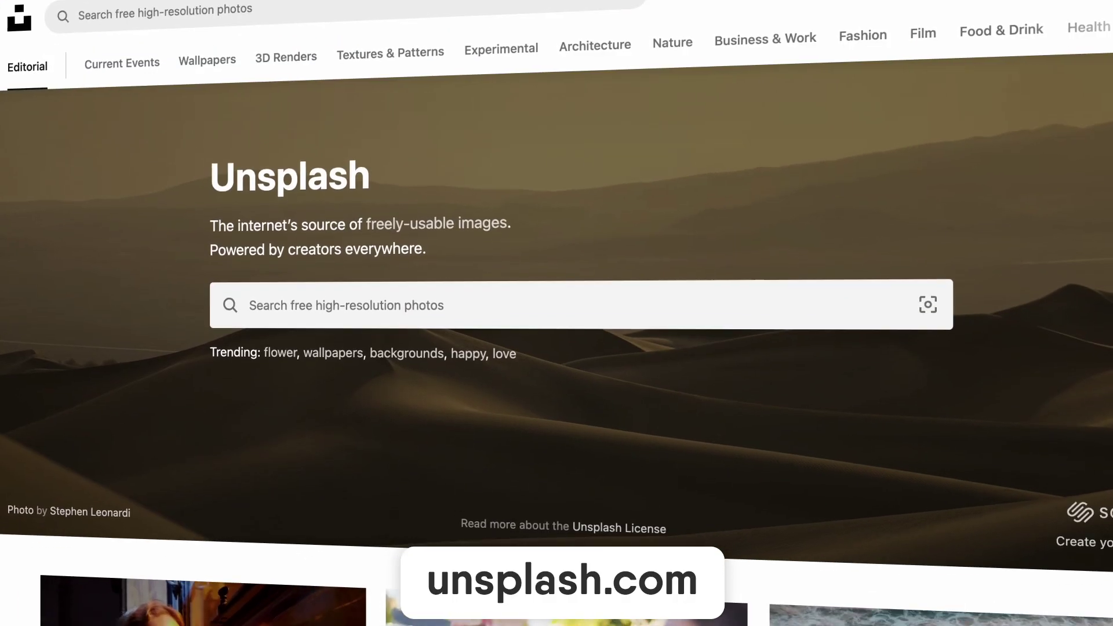
scroll(556, 313, "down", 5)
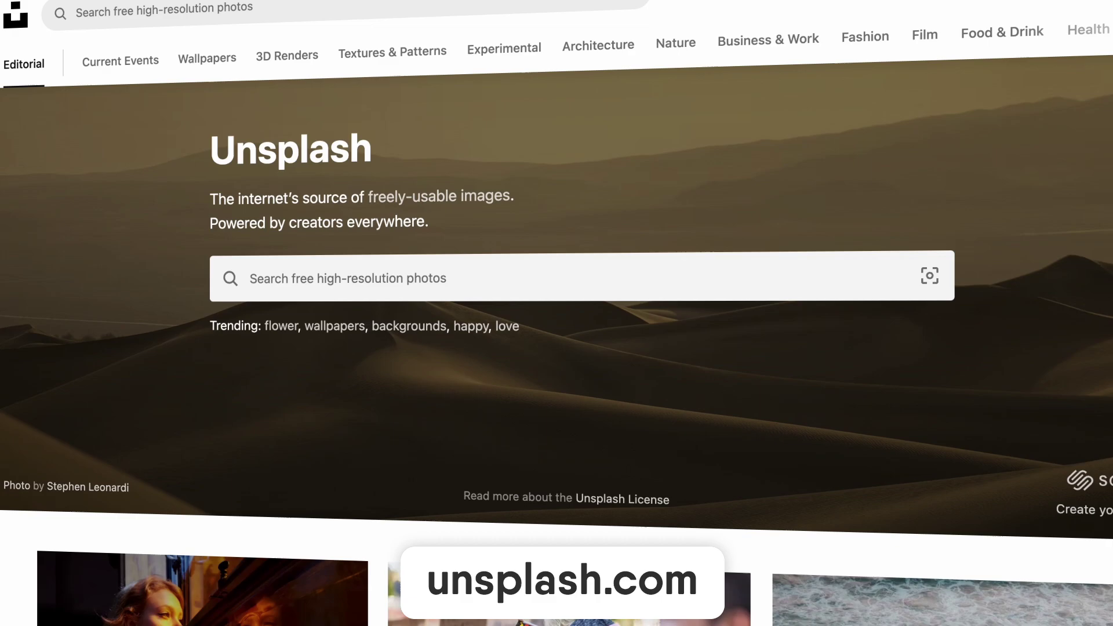
scroll(556, 313, "down", 5)
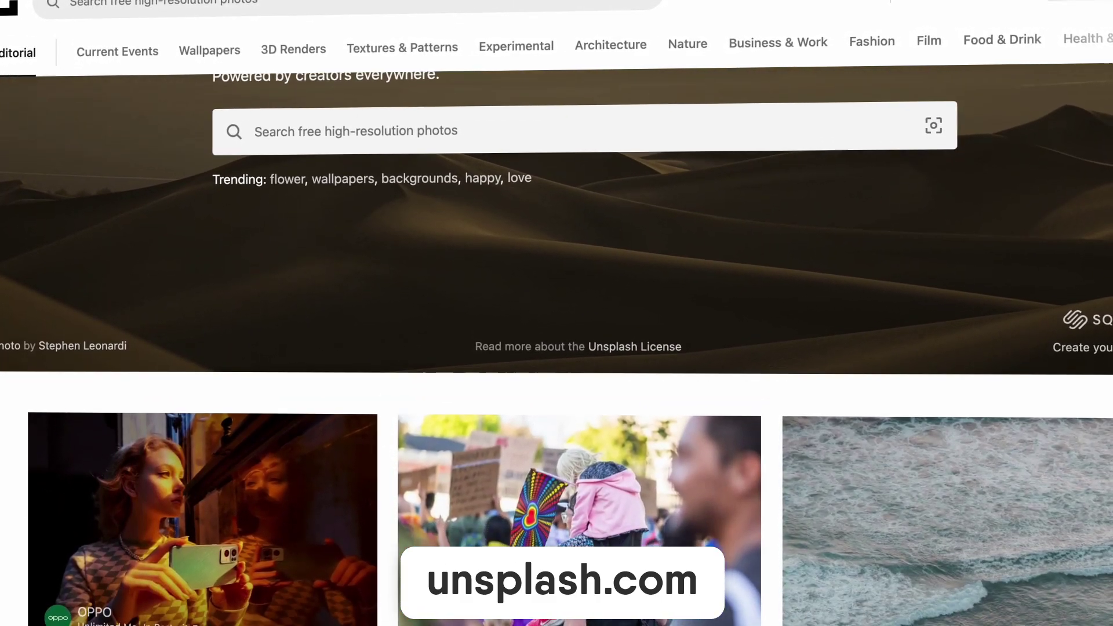
scroll(556, 313, "down", 6)
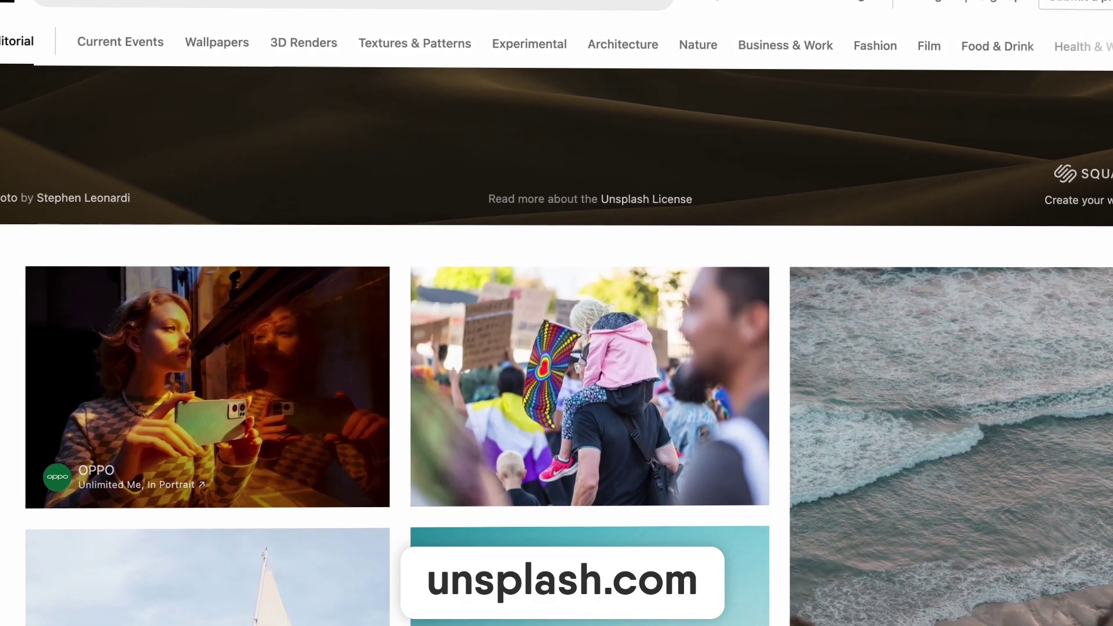
scroll(557, 313, "down", 5)
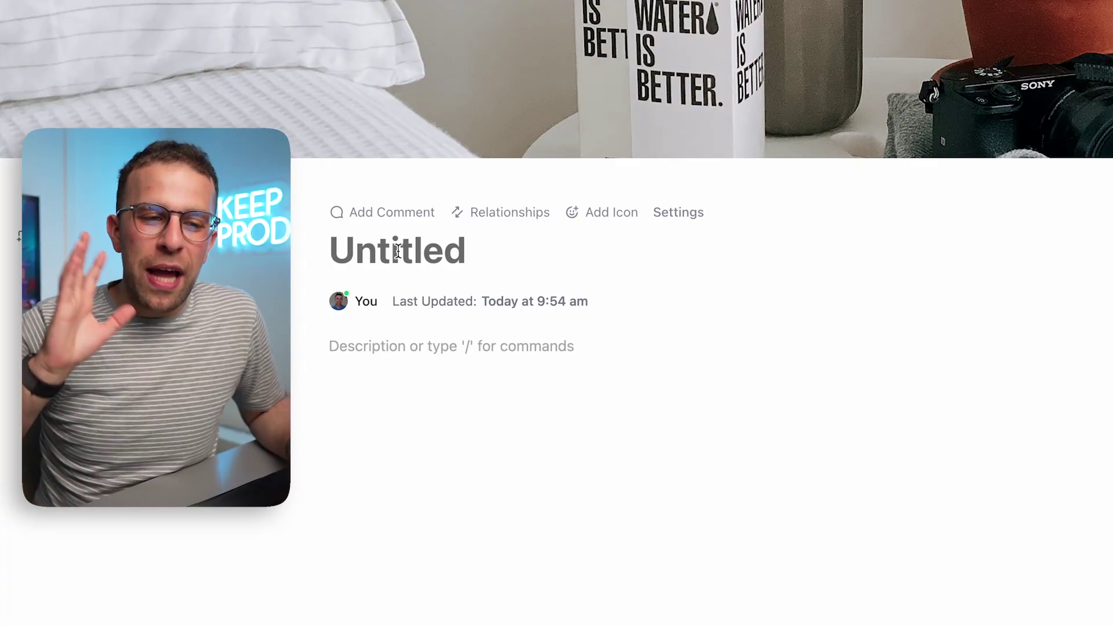
Step: Title the page 'Academy Concept' and open the block-insert menu on the line below
type("Academy ")
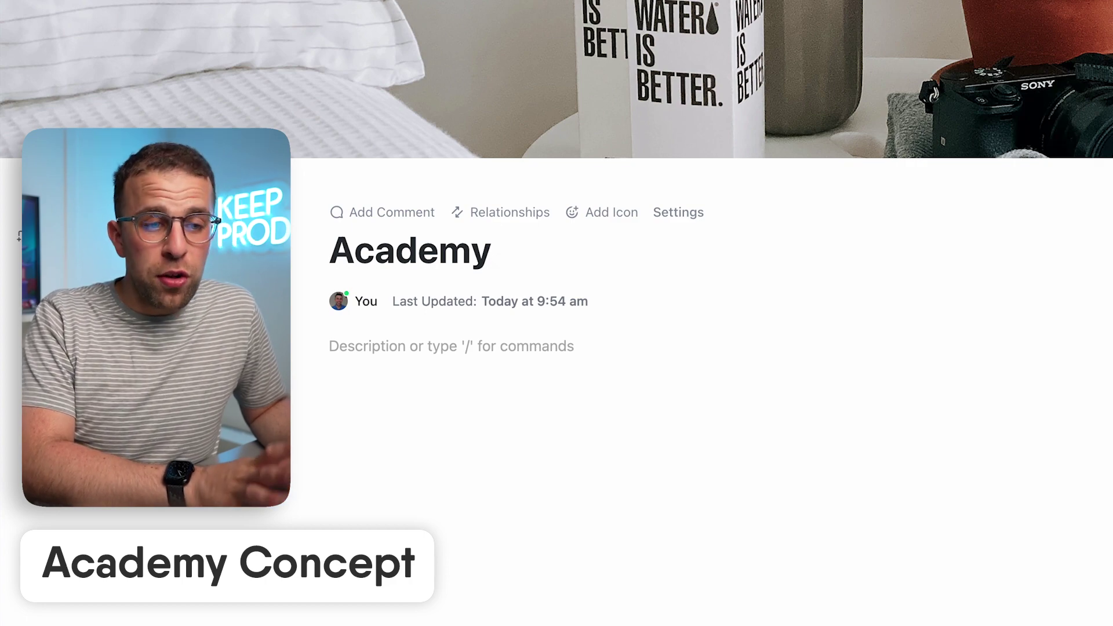
type("Concept")
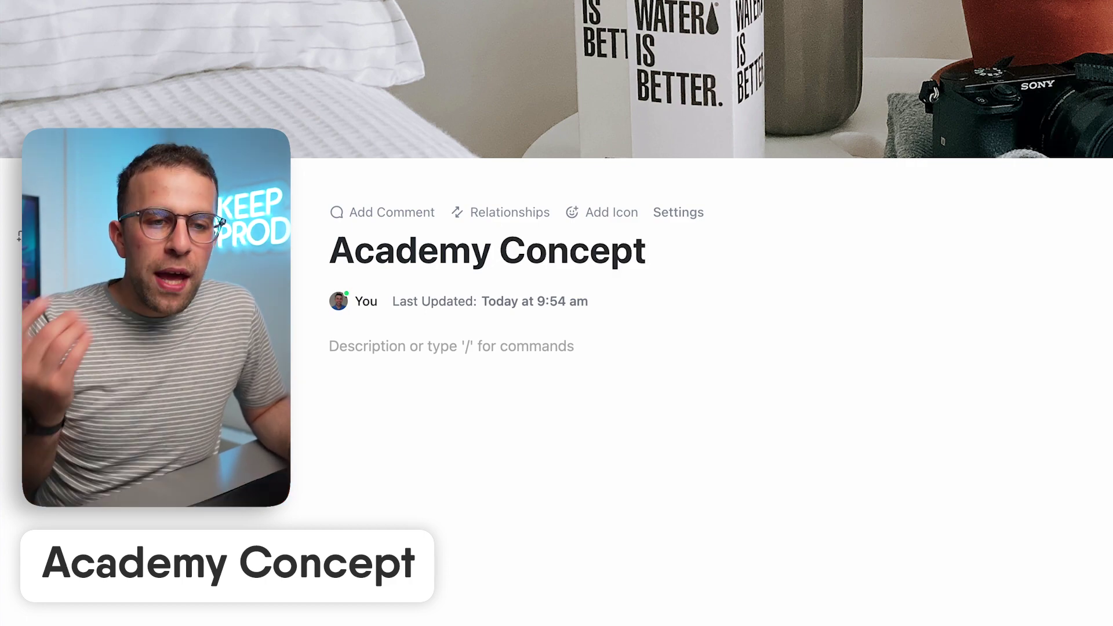
key("Return")
type("/")
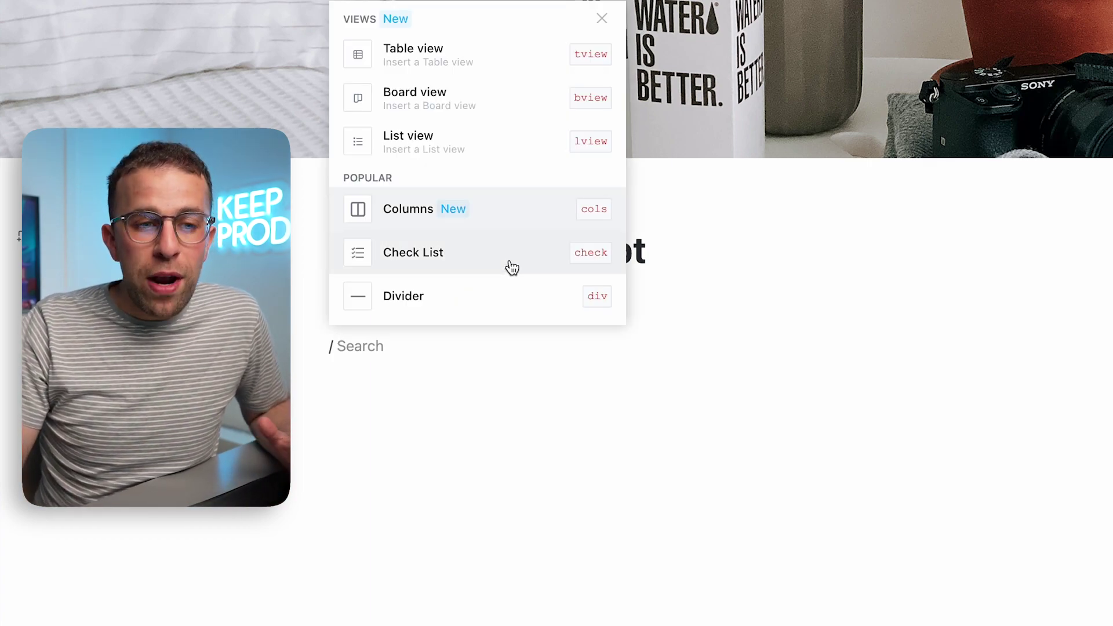
Step: Scroll the block-insert menu down to the coloured banner options
scroll(497, 288, "down", 3)
scroll(497, 288, "up", 3)
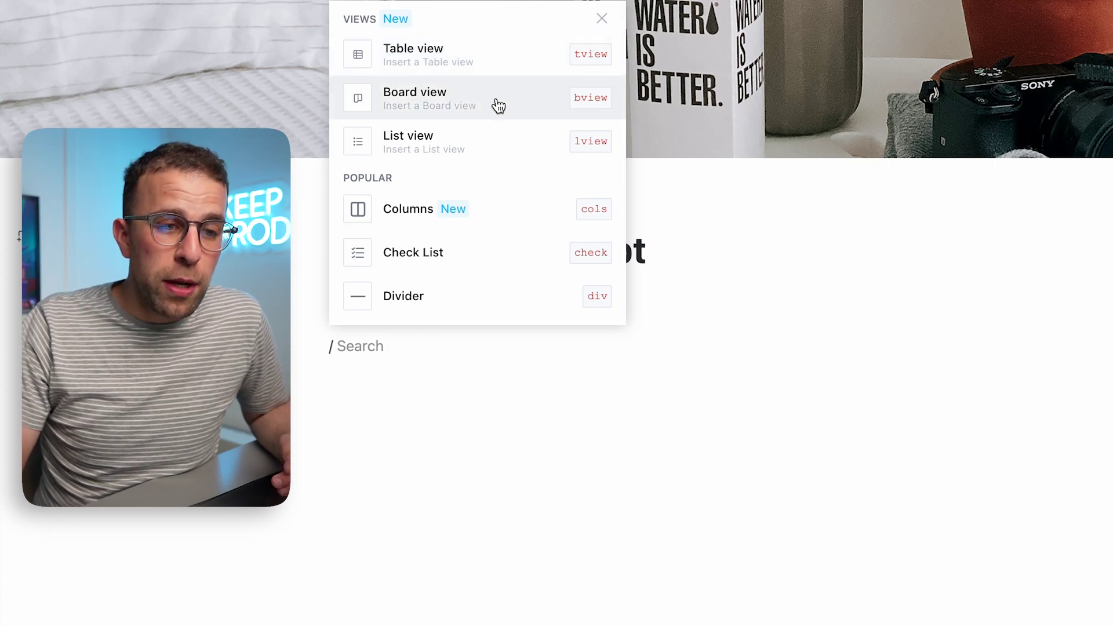
scroll(479, 206, "down", 2)
scroll(490, 186, "down", 1)
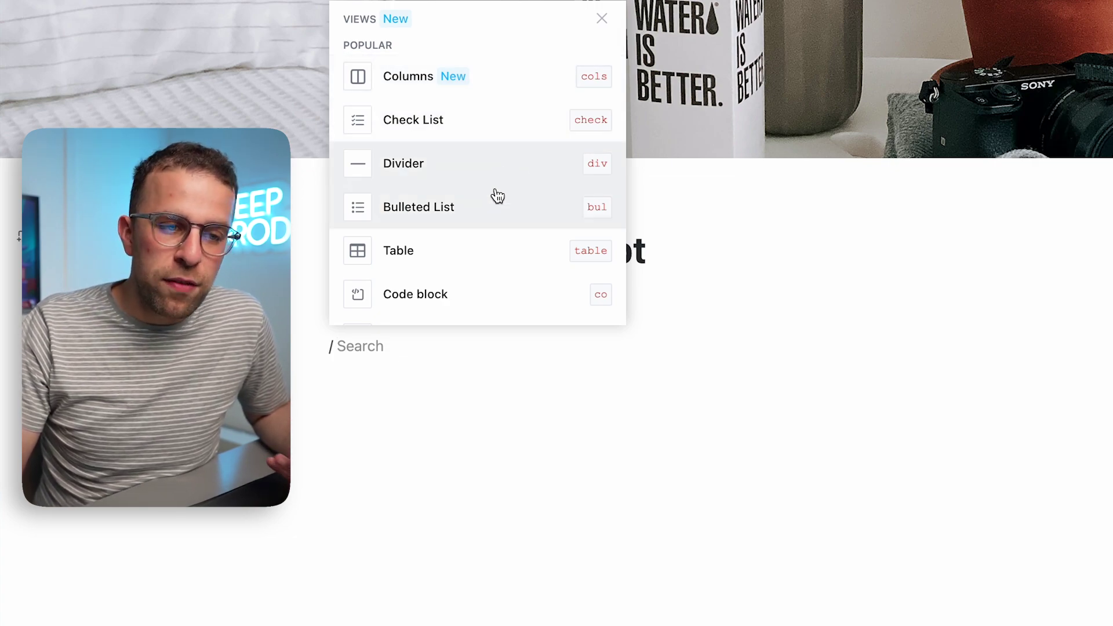
scroll(467, 268, "down", 3)
scroll(464, 266, "down", 6)
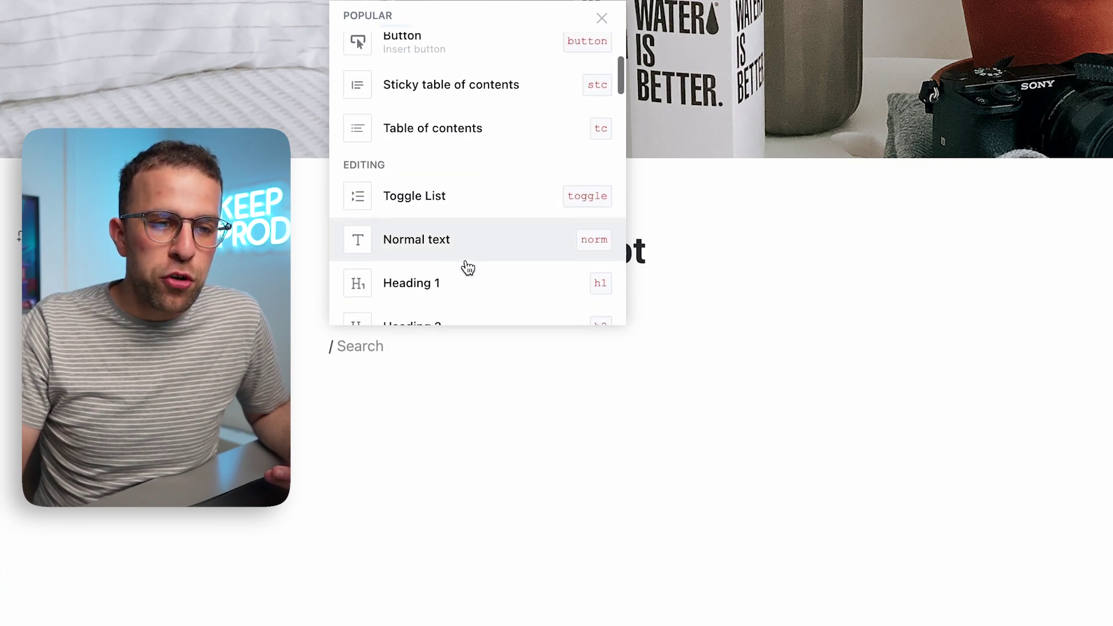
scroll(464, 266, "up", 1)
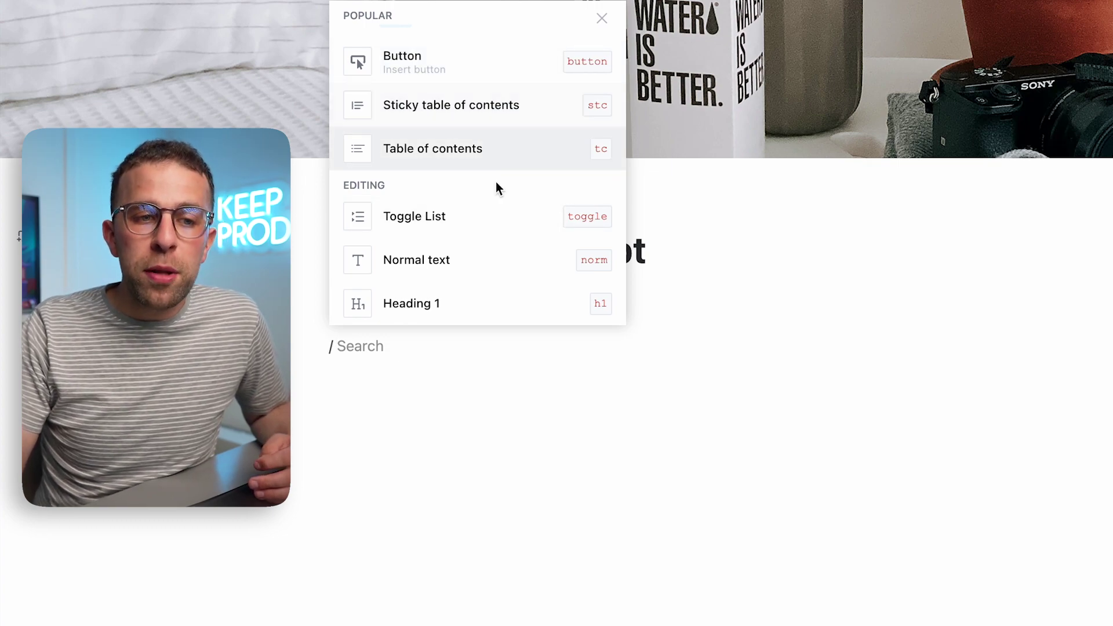
scroll(497, 185, "down", 4)
scroll(496, 182, "down", 6)
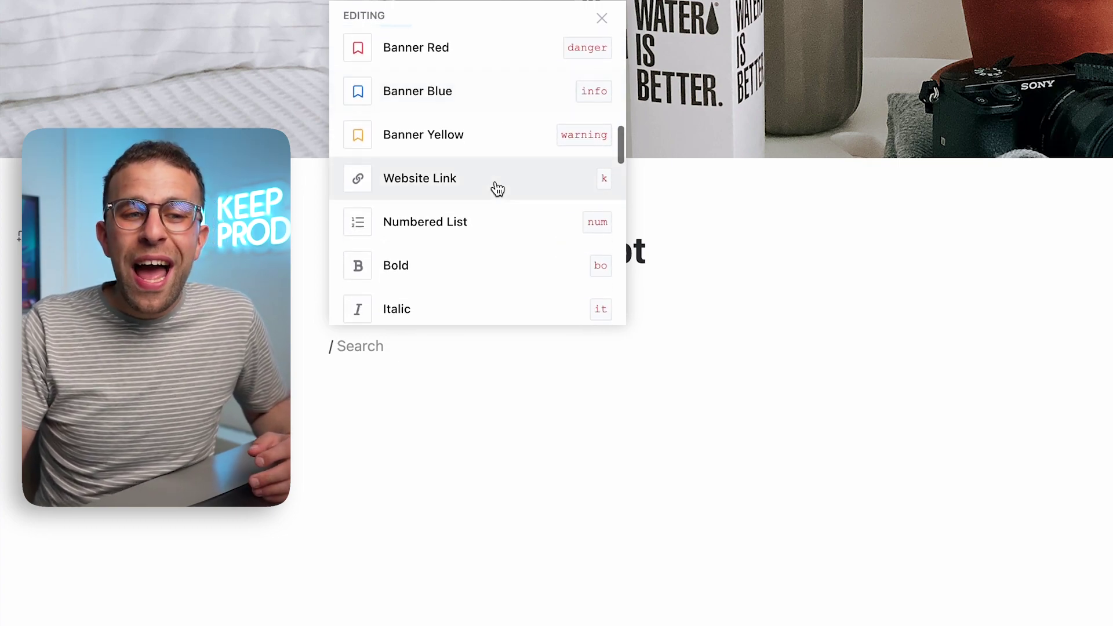
scroll(532, 178, "down", 3)
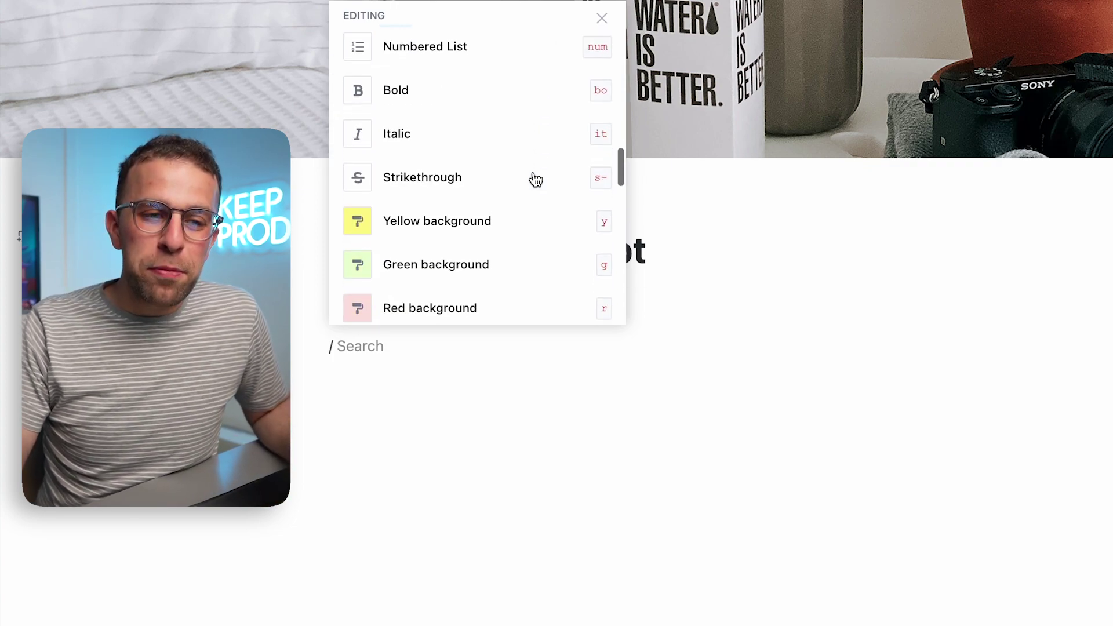
scroll(529, 179, "up", 5)
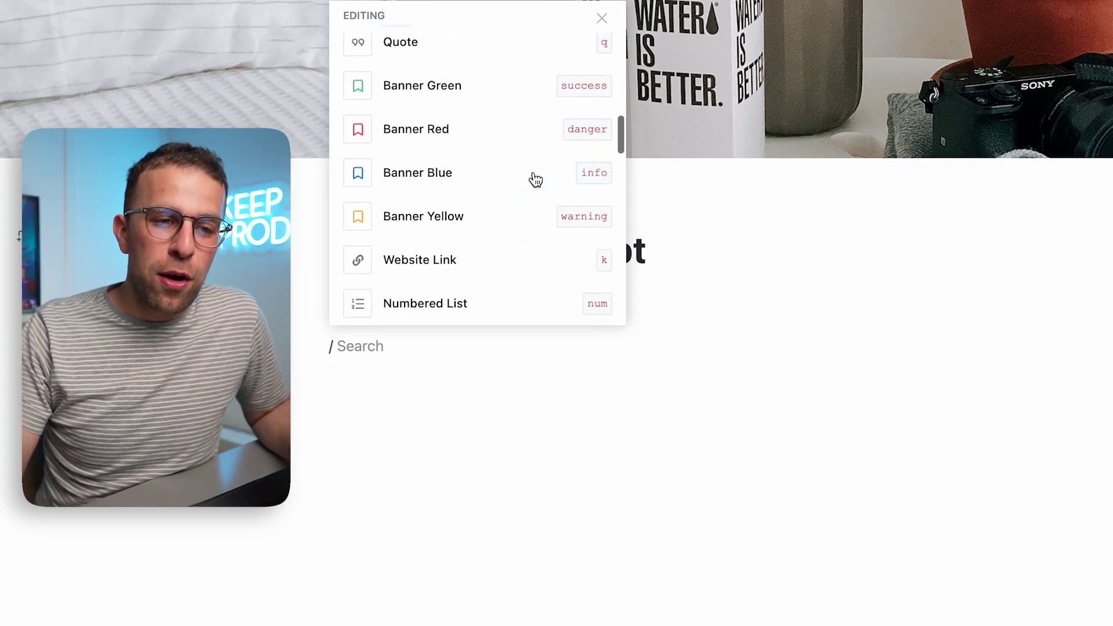
Step: Insert a green banner reading 'This is a early phase look at Tool Academy' in bold
left_click(497, 104)
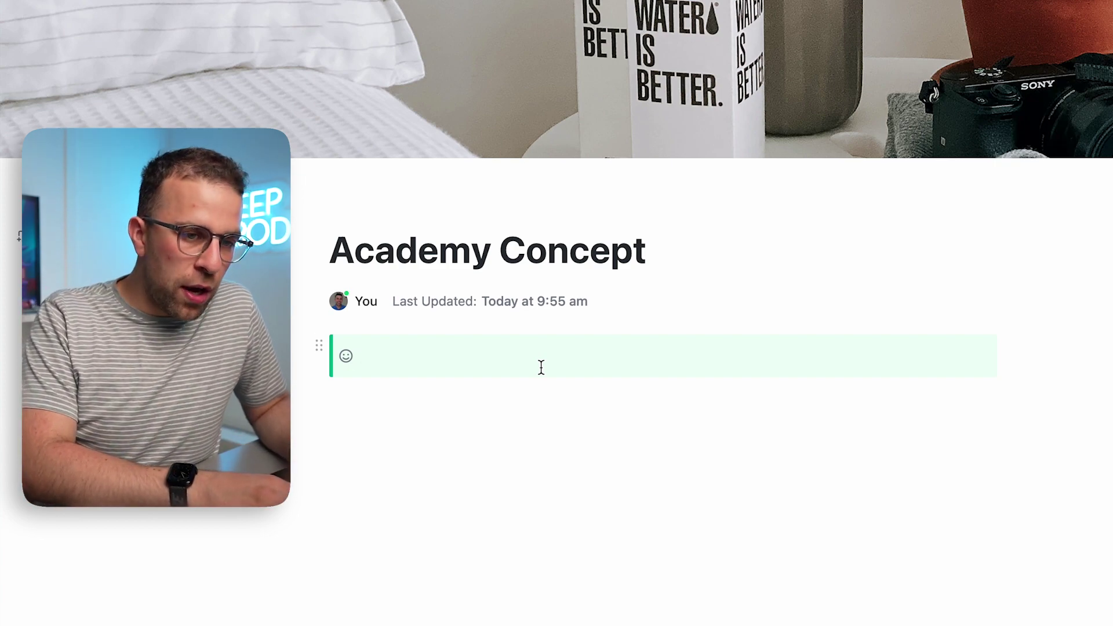
type("This is a")
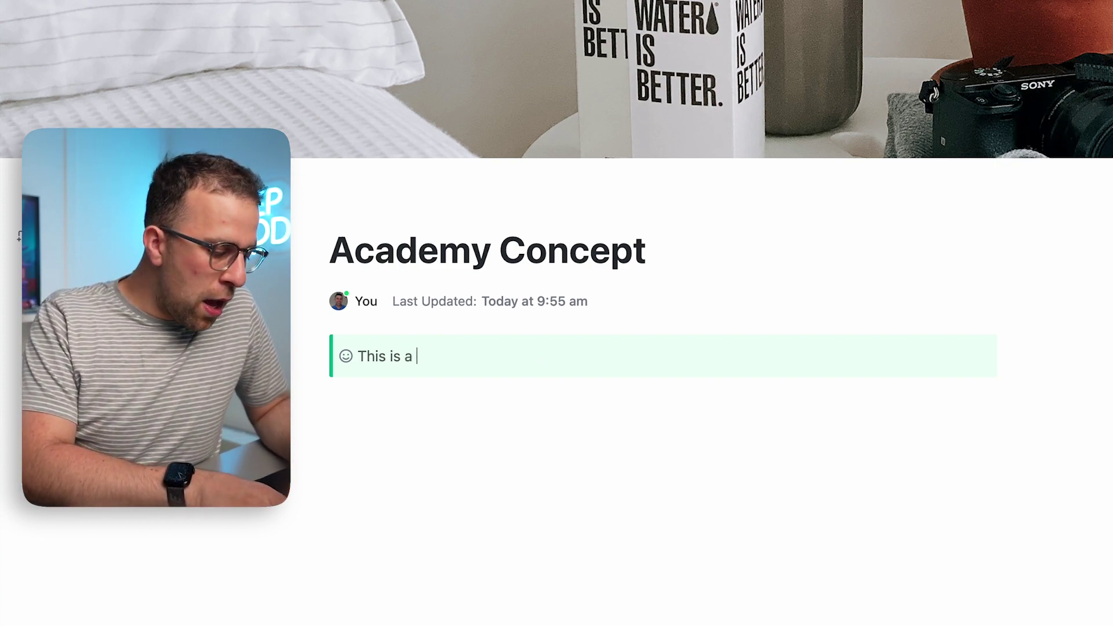
type(" early phas")
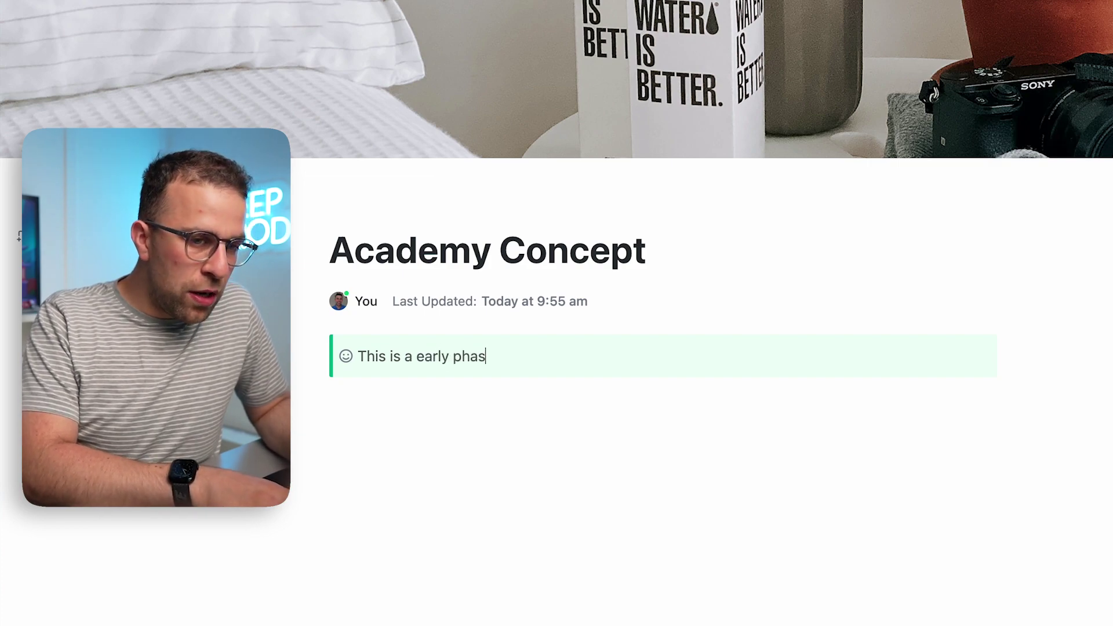
type("e look ayt")
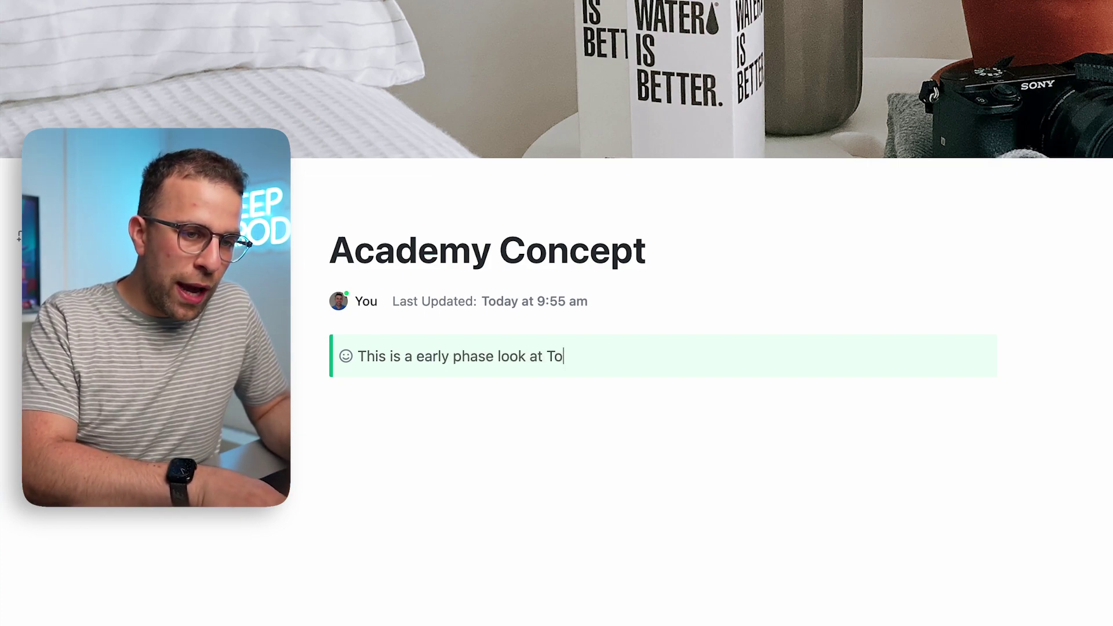
key("super+shift+Left")
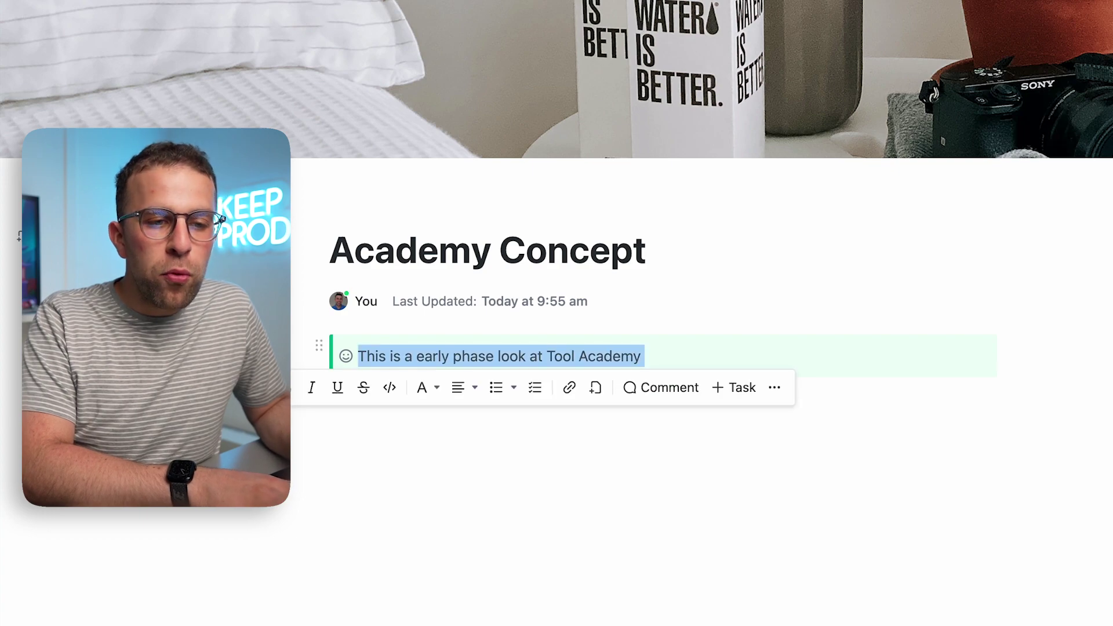
key("super+b")
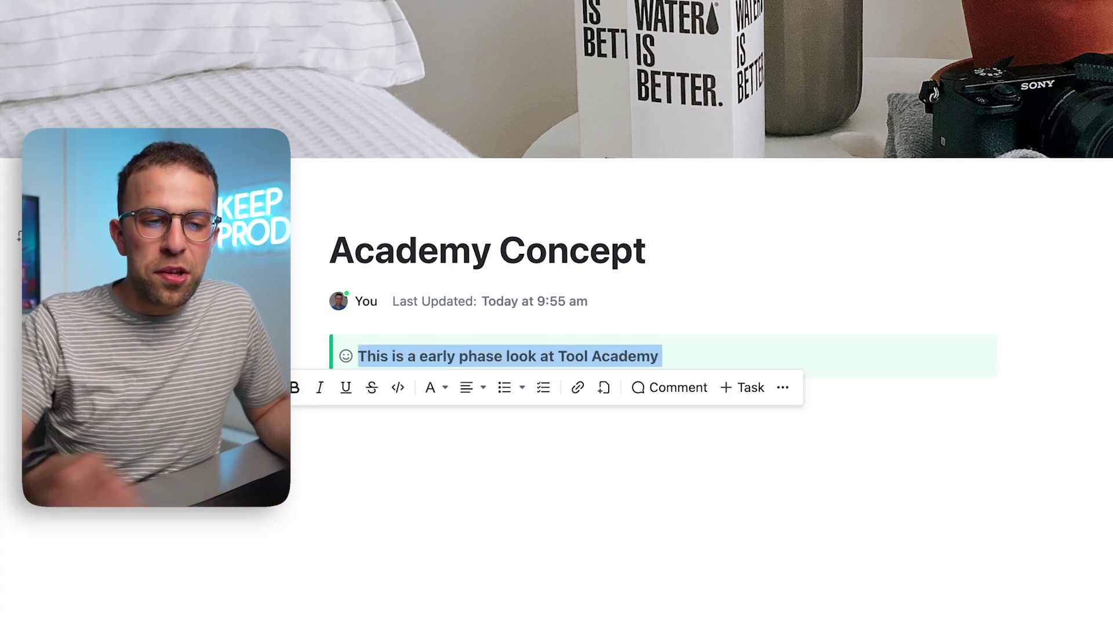
Step: Set the banner's icon to the warning sign emoji
left_click(348, 358)
type("warning")
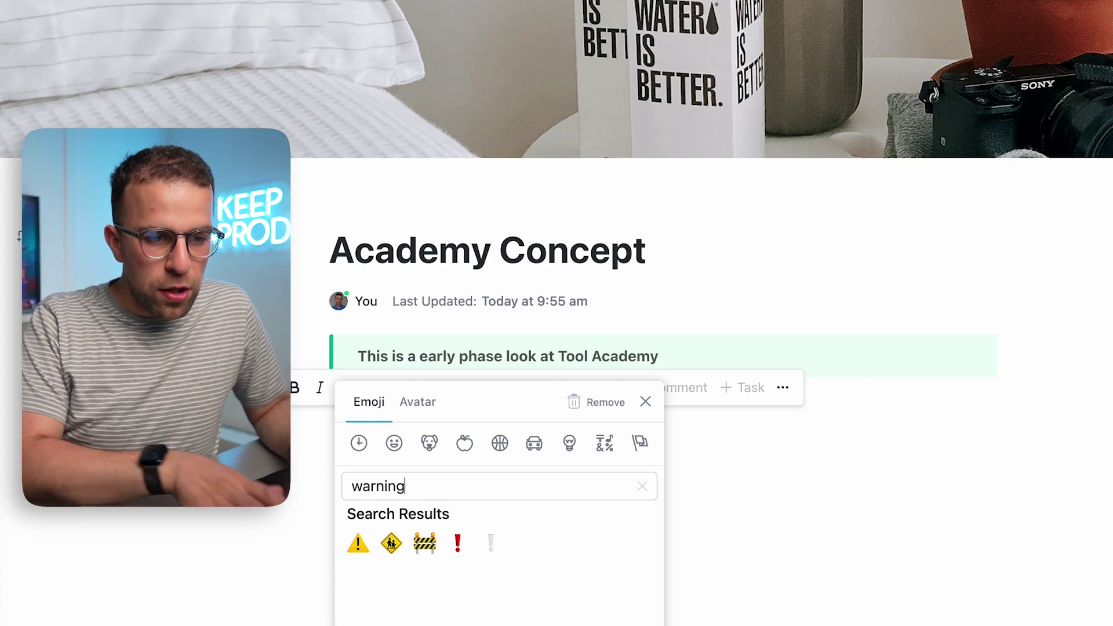
left_click(358, 545)
Step: Add a Heading 1 line below the banner via the /heading command
left_click(455, 419)
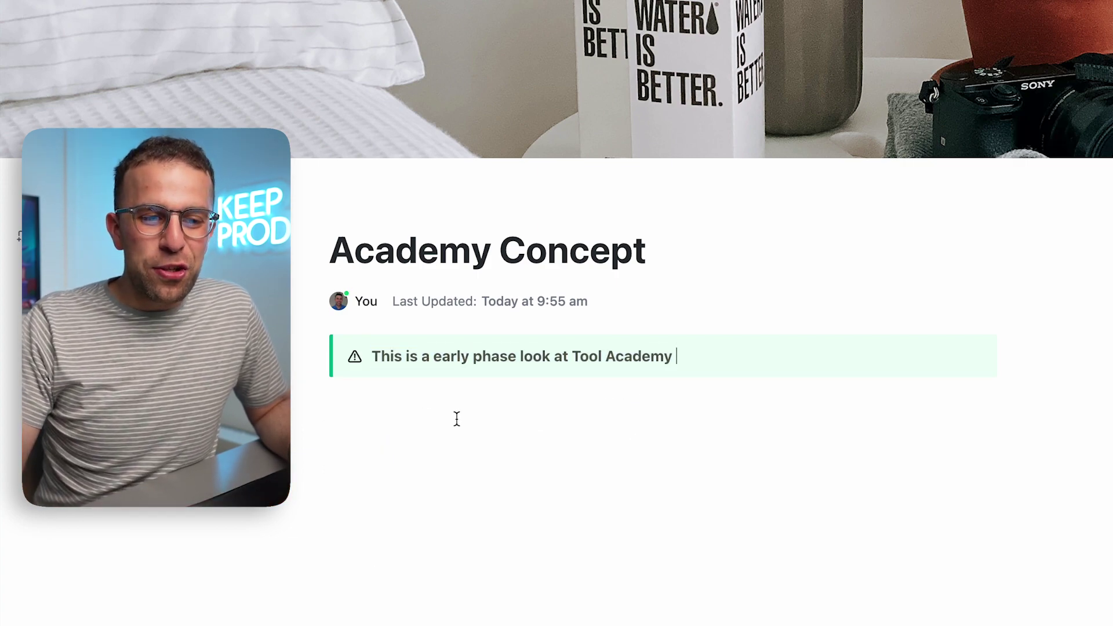
key("Return")
key("Return")
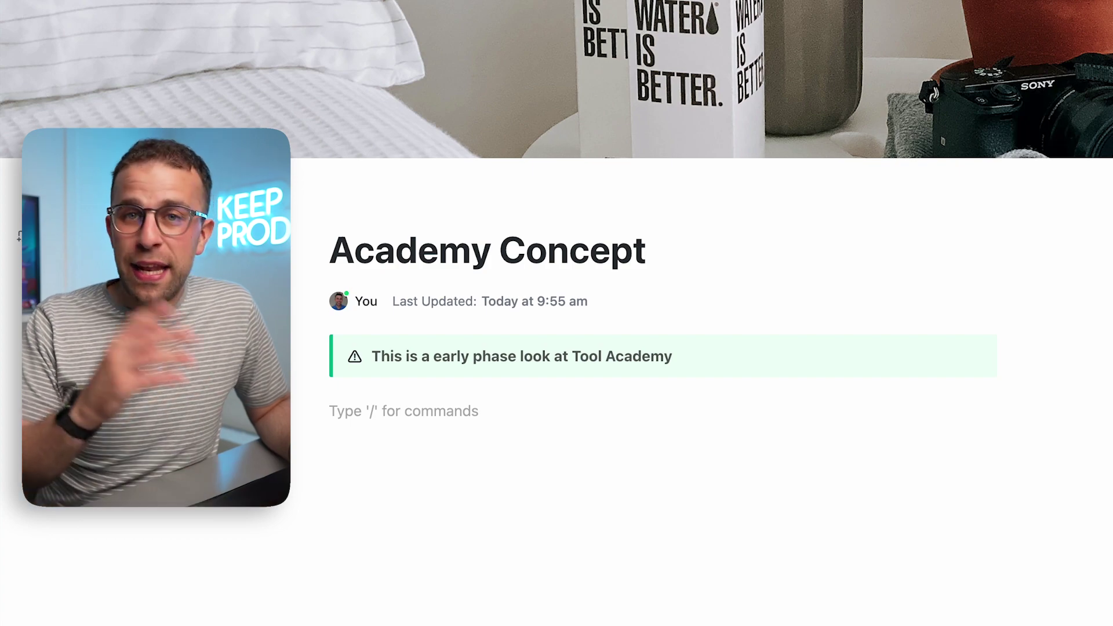
type("/ heading")
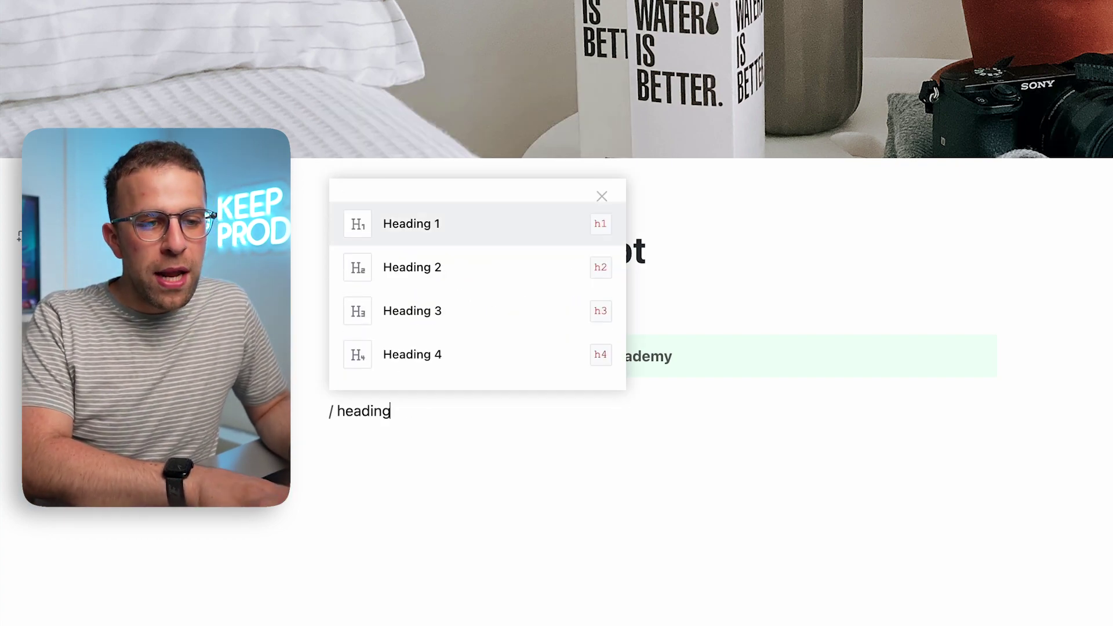
key("Return")
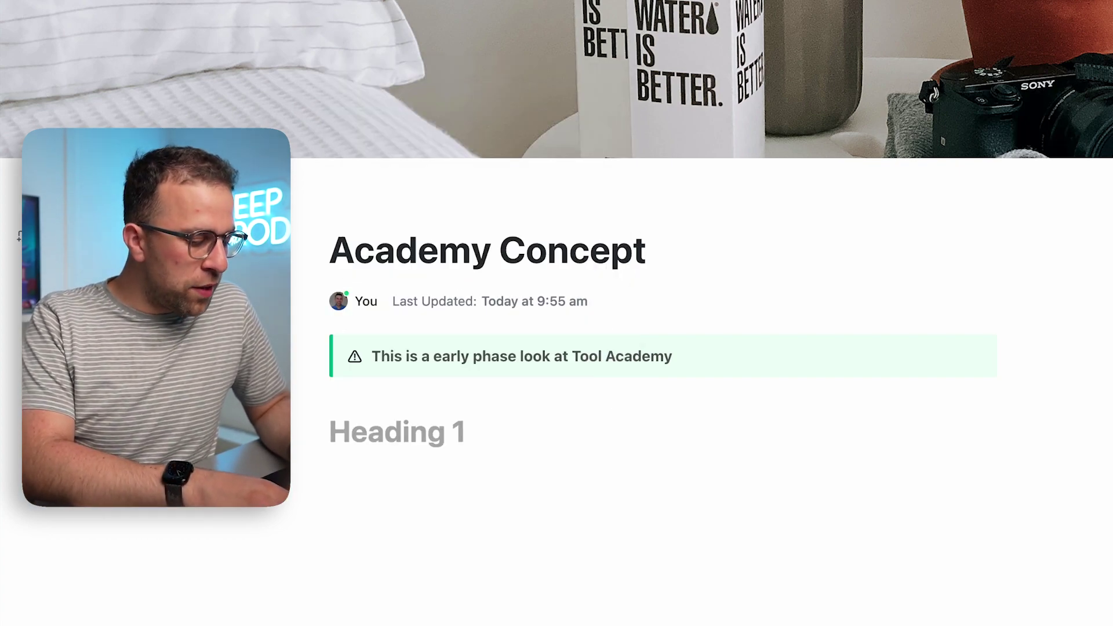
Step: Type 'About Us' as the heading and leave a plain empty line below it
type("About Us")
key("Return")
type("-")
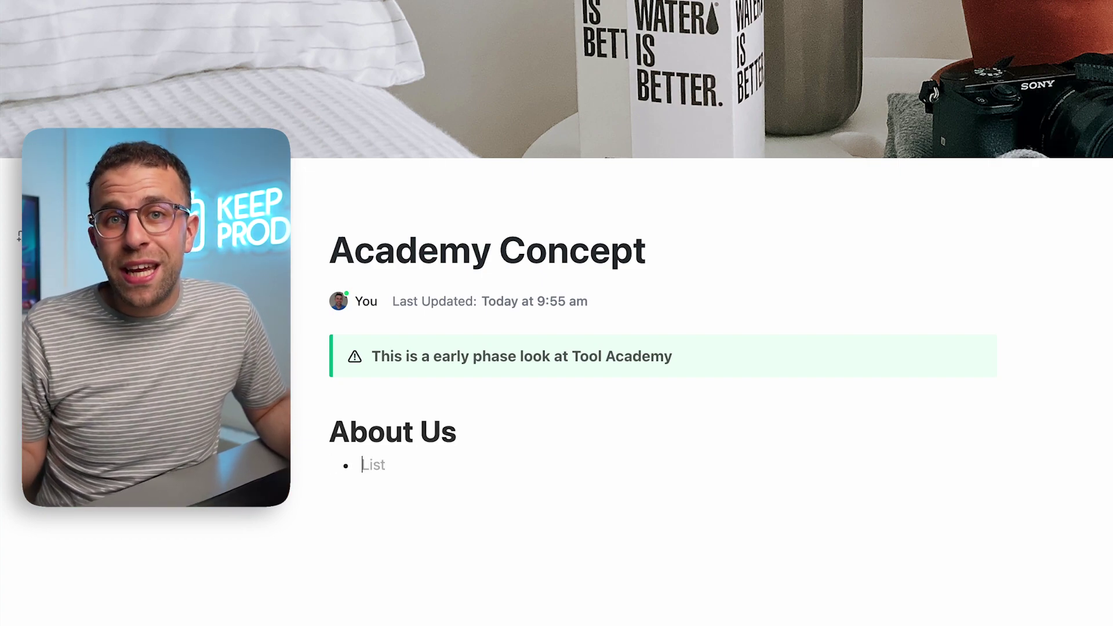
key("BackSpace")
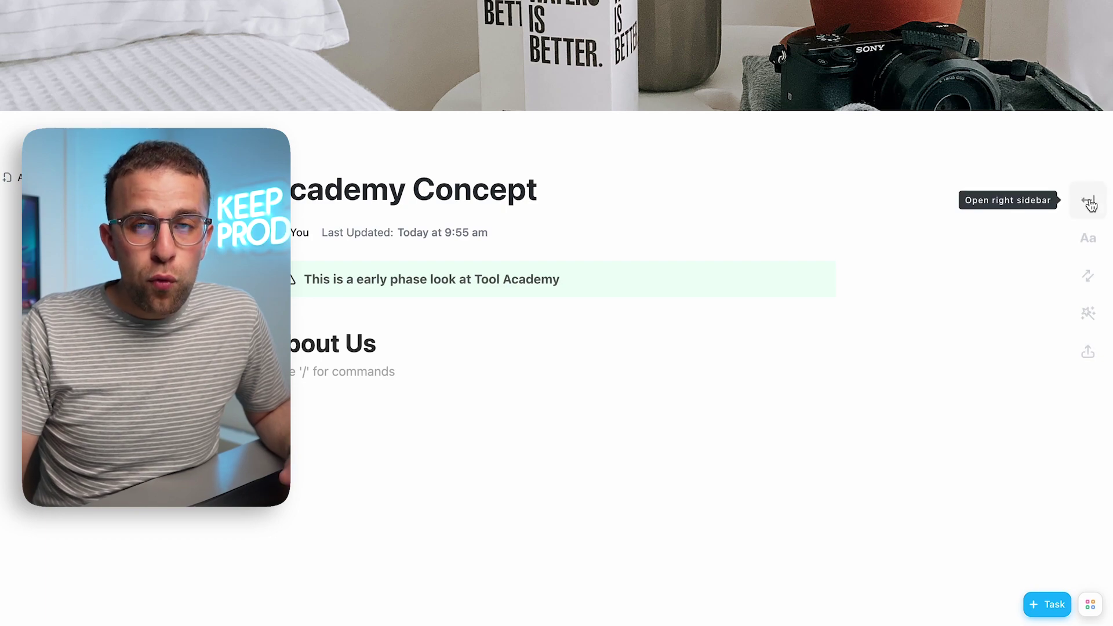
Step: Open the page side panel, toggle cover image and sticky table of contents, then view Relationships & References
left_click(1089, 203)
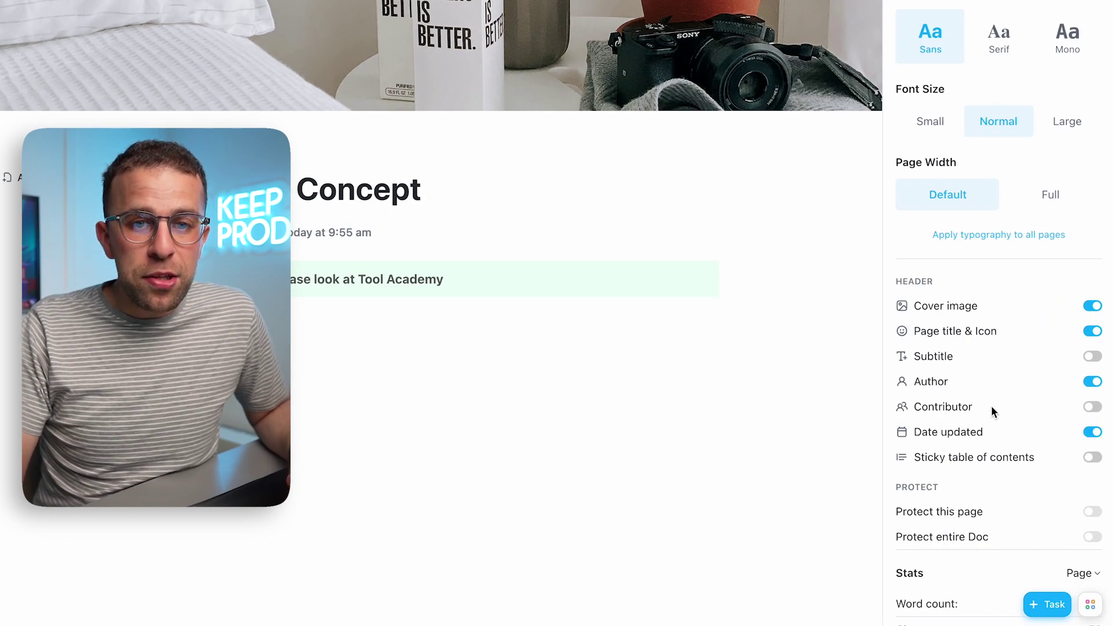
scroll(972, 243, "down", 5)
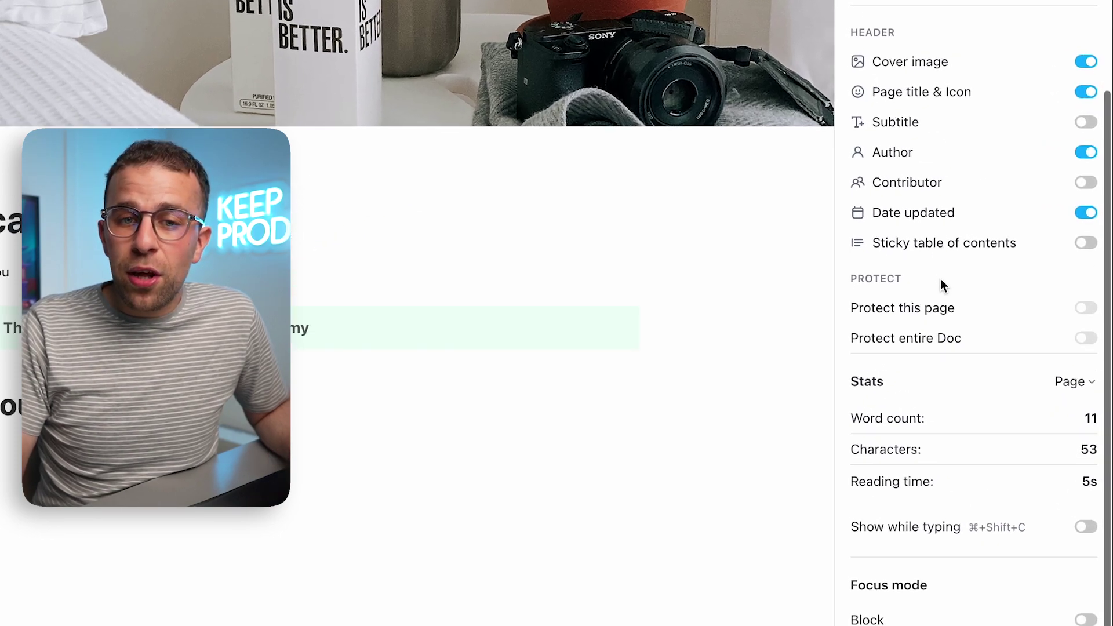
left_click(1085, 63)
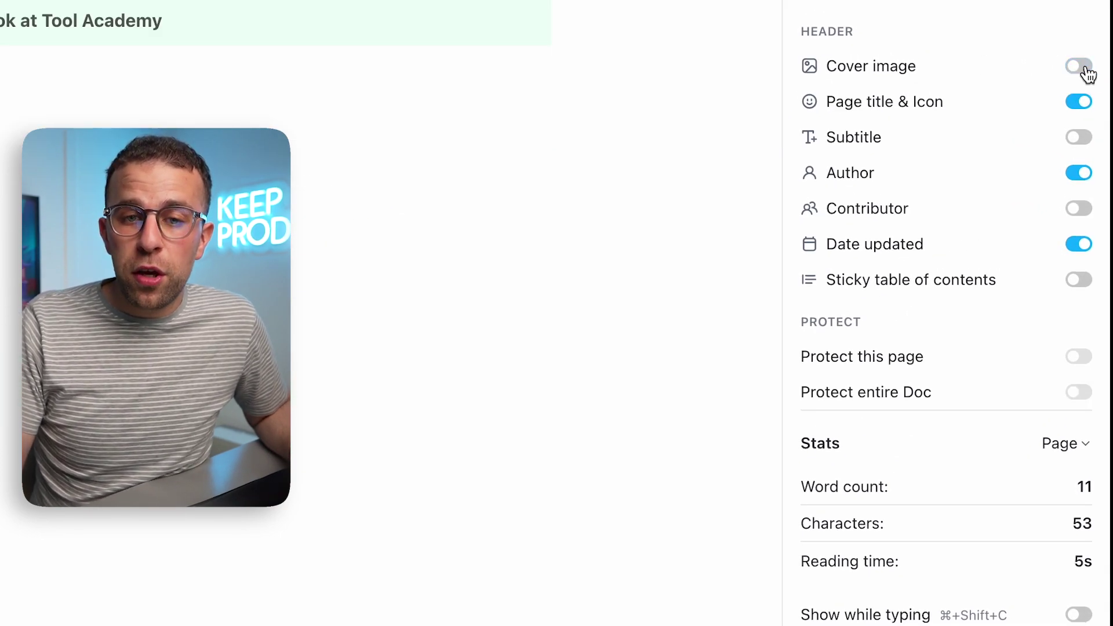
left_click(1085, 67)
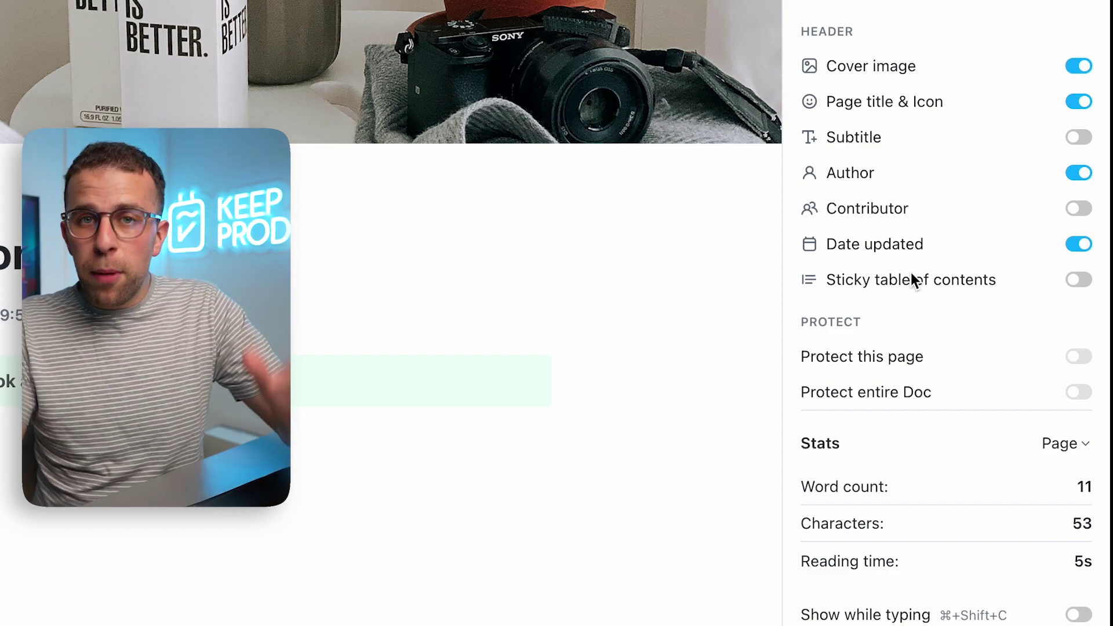
left_click(1081, 285)
left_click(1078, 286)
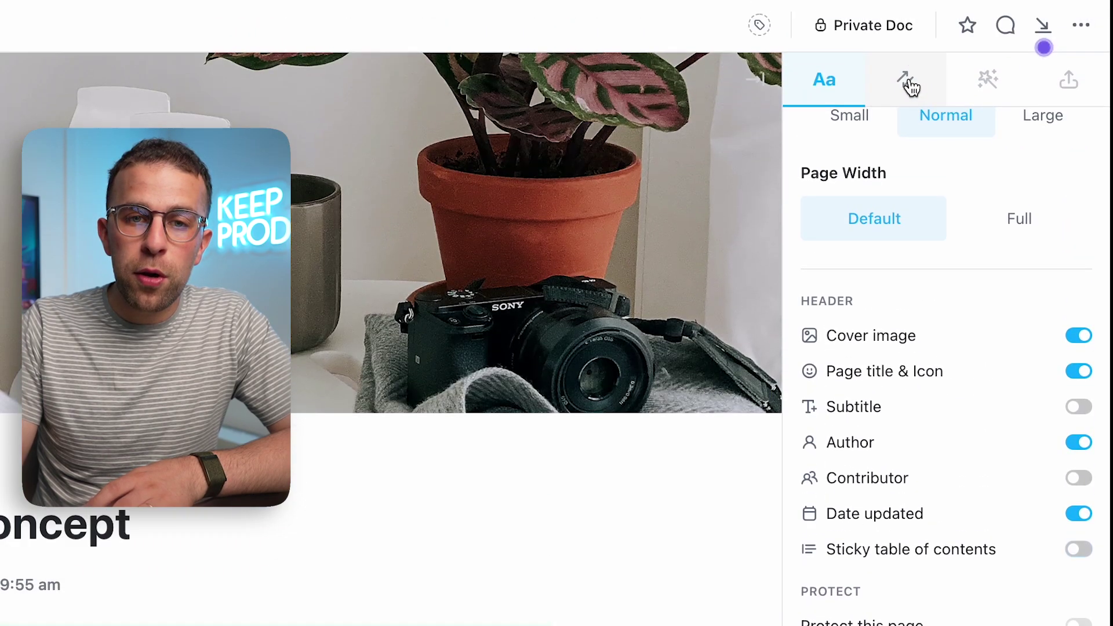
left_click(908, 81)
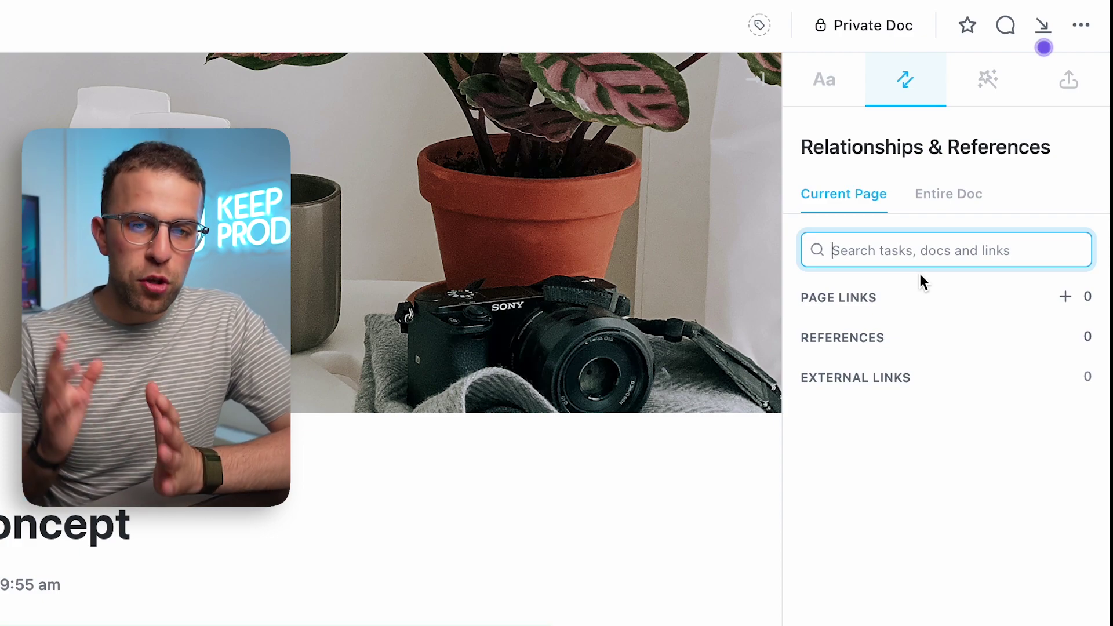
Step: Switch the right sidebar to the Templates pane
left_click(979, 76)
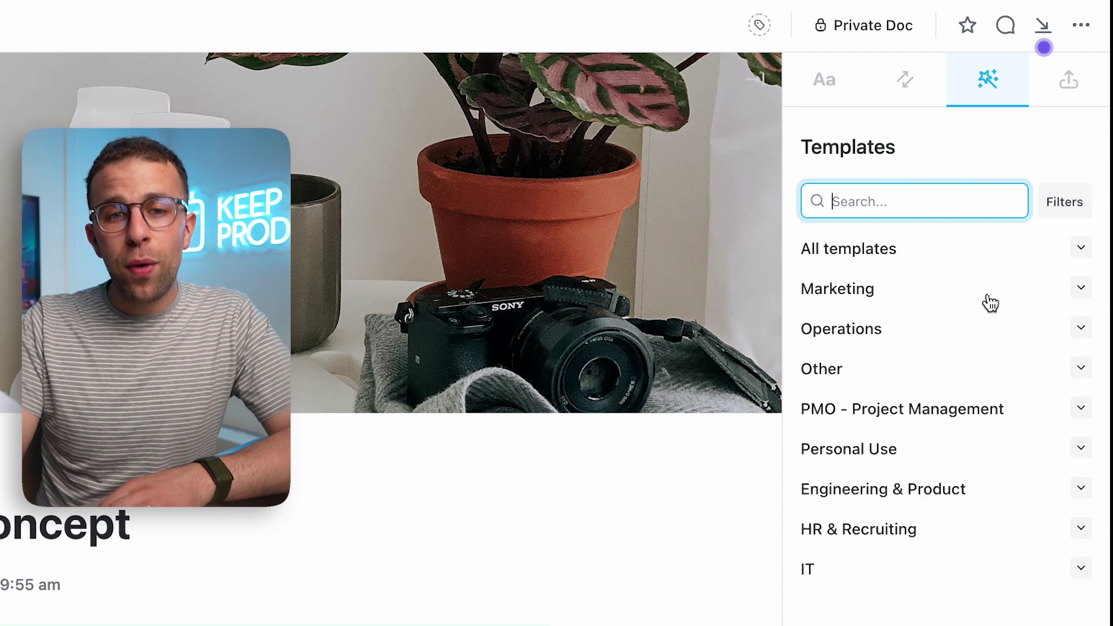
Step: Expand the Marketing and PMO - Project Management template categories to find Product Brief Document
left_click(886, 296)
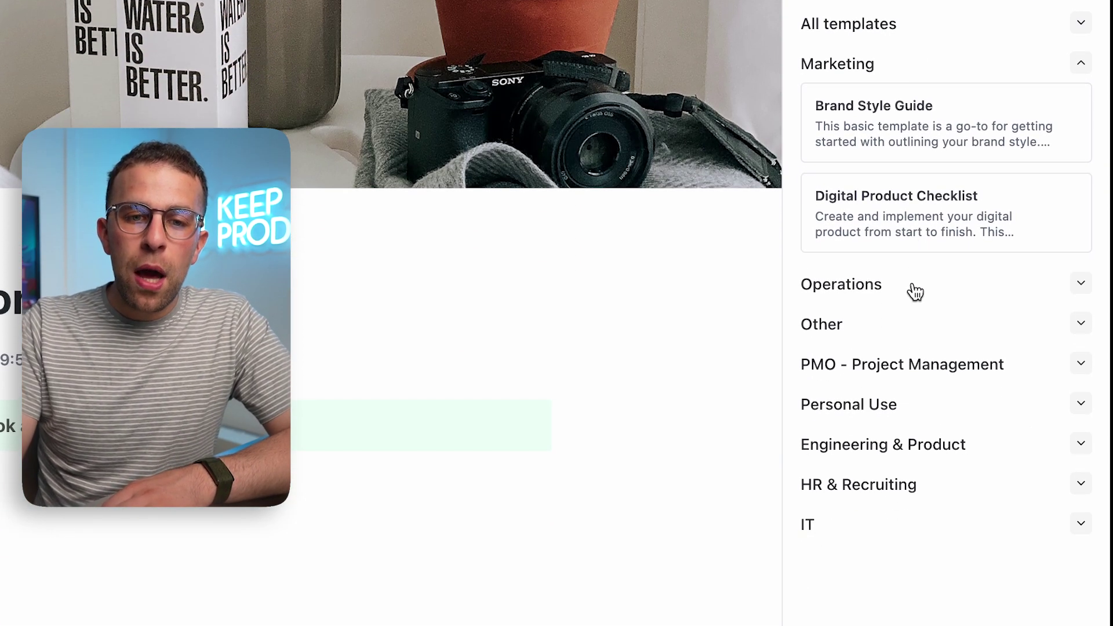
left_click(922, 377)
scroll(924, 432, "down", 5)
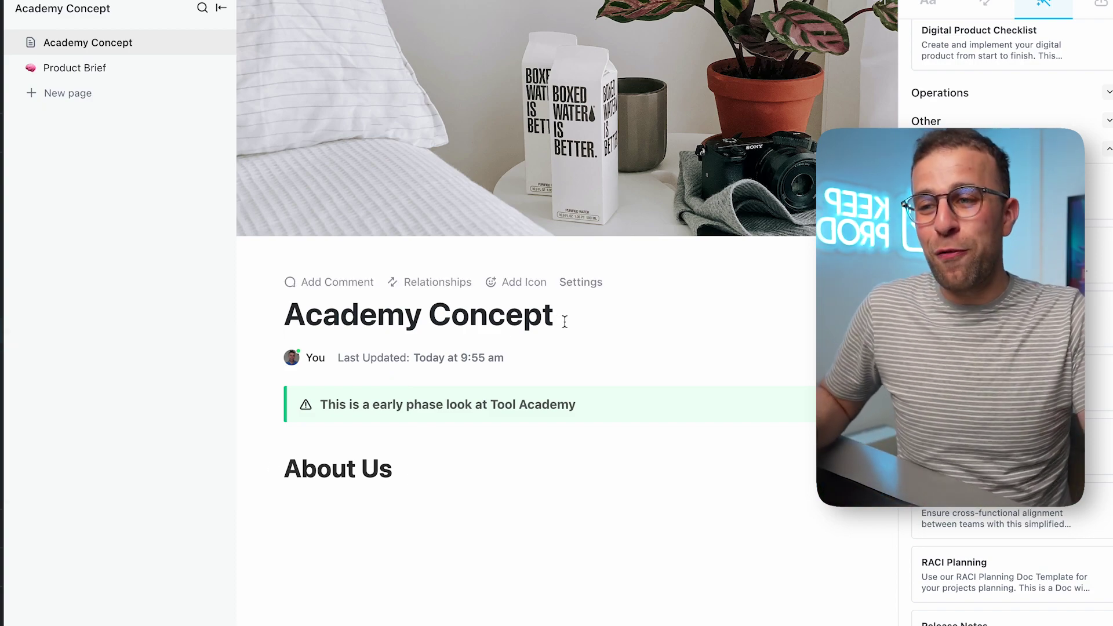
Step: Open the Product Brief subpage, briefly return to Academy Concept, then reopen Product Brief
left_click(118, 70)
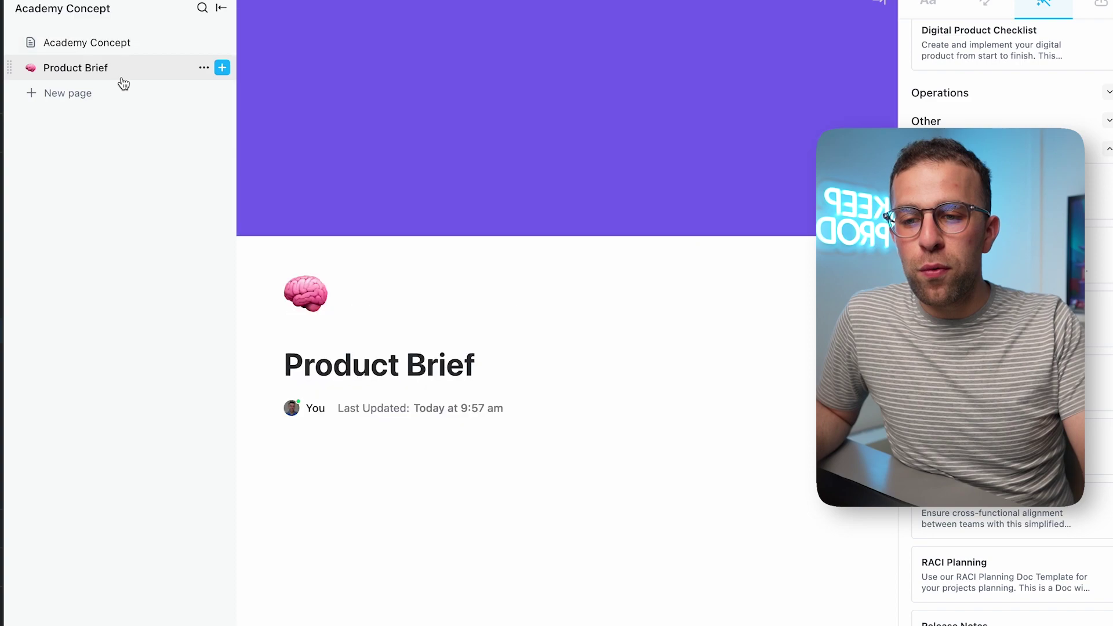
scroll(388, 422, "down", 10)
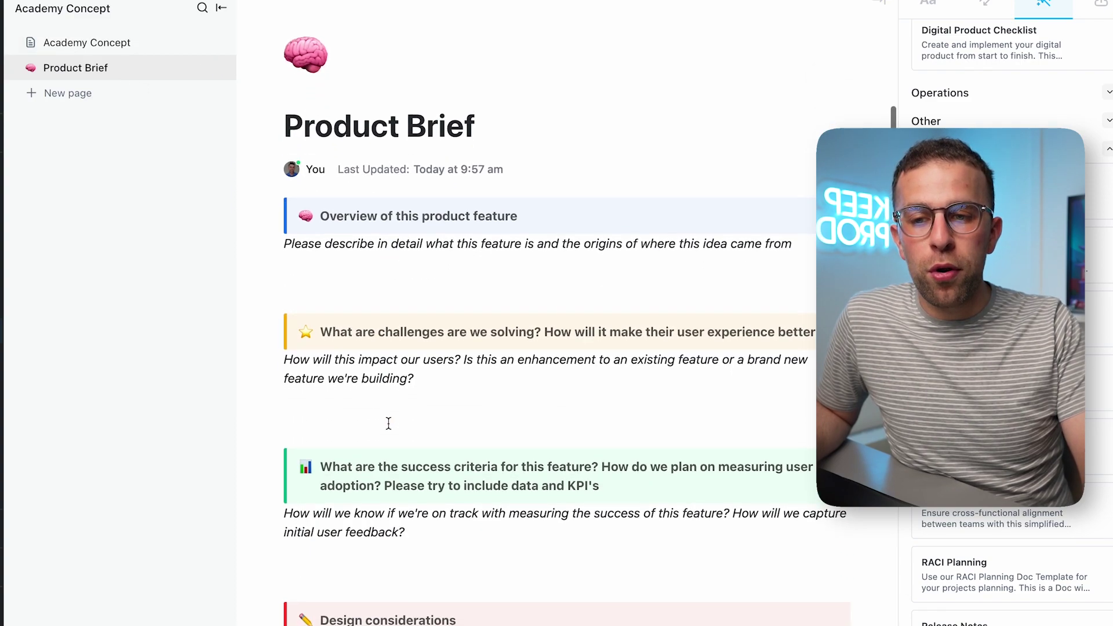
scroll(385, 400, "up", 15)
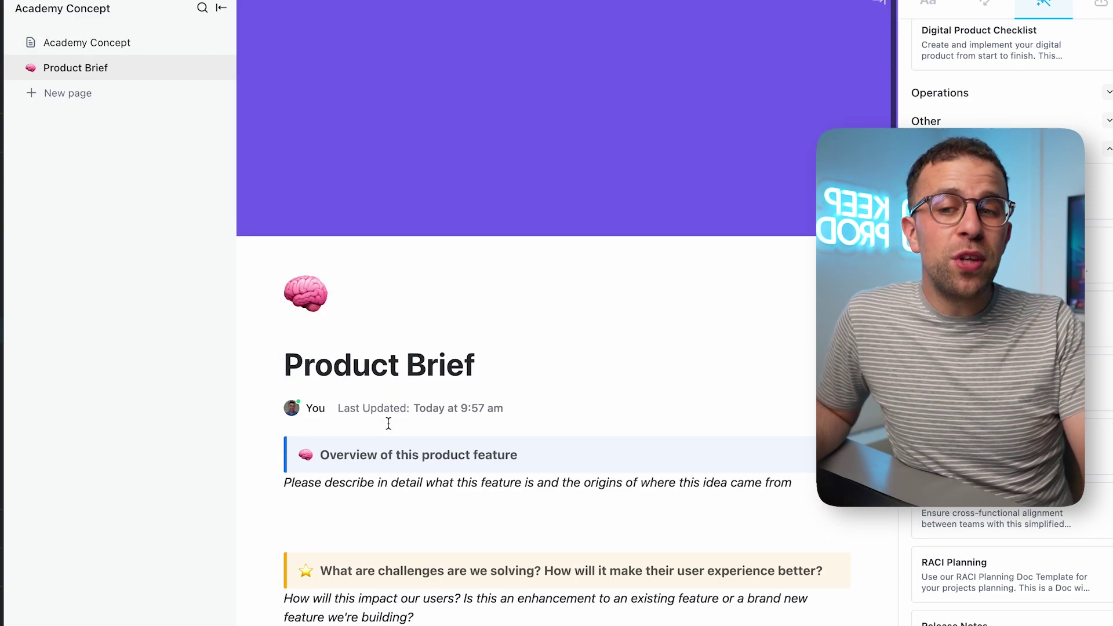
left_click(124, 45)
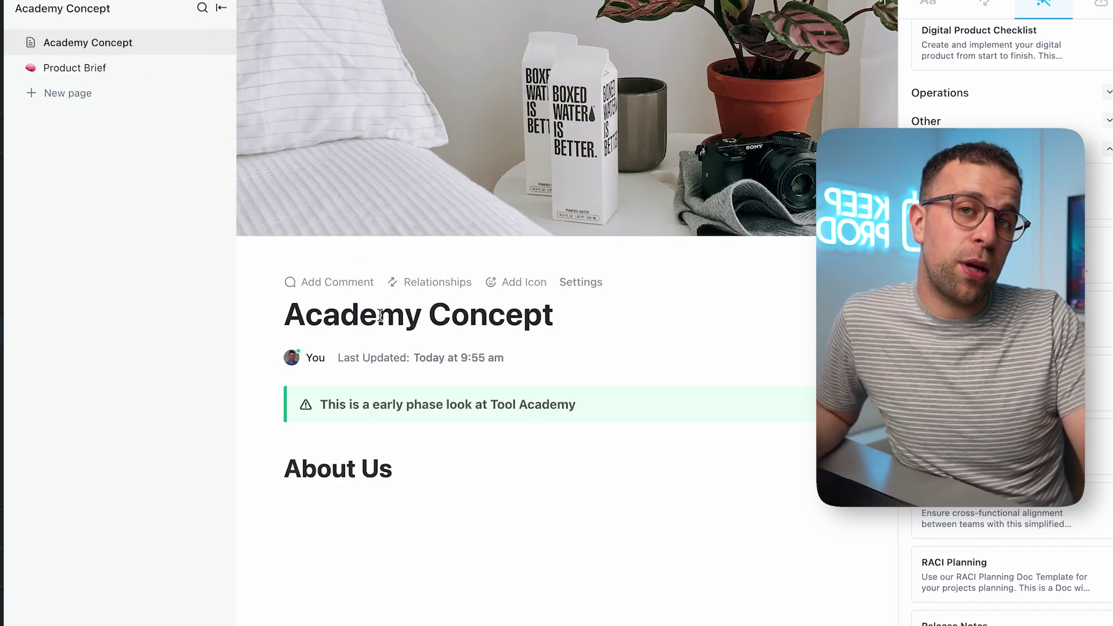
left_click(88, 69)
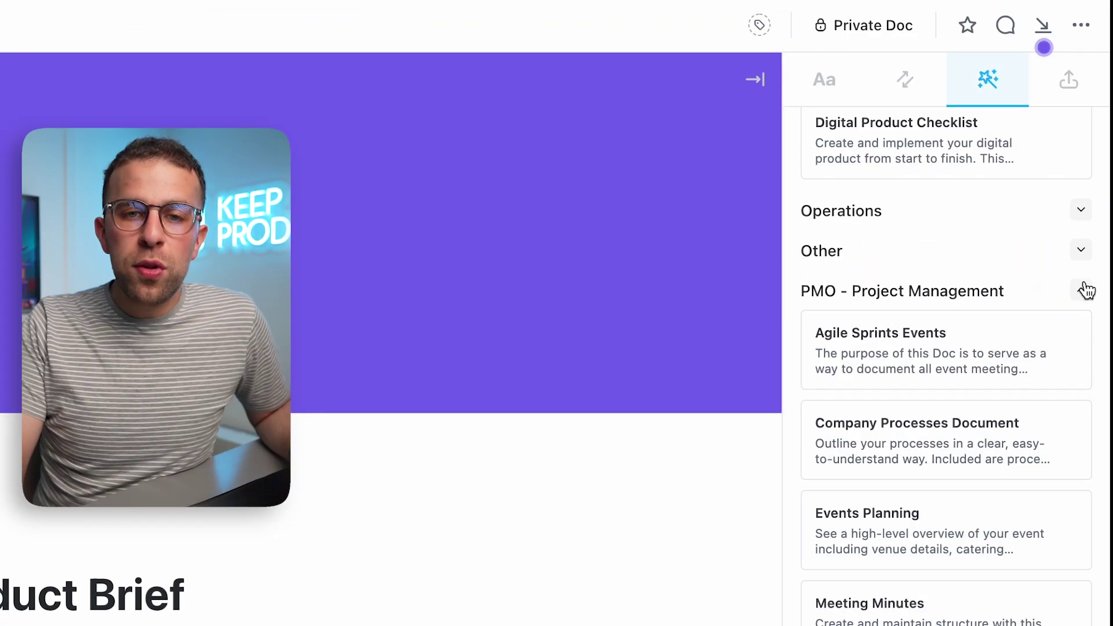
scroll(1098, 115, "up", 5)
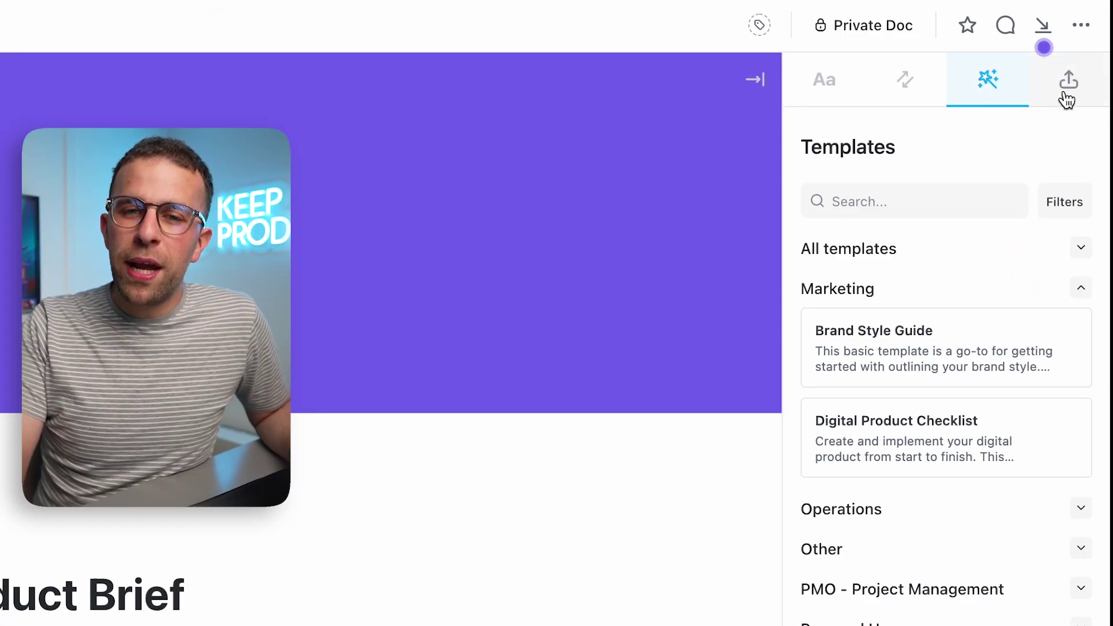
Step: Check the Product Brief page's export options and comments, then bring up its '...' settings menu
left_click(1088, 10)
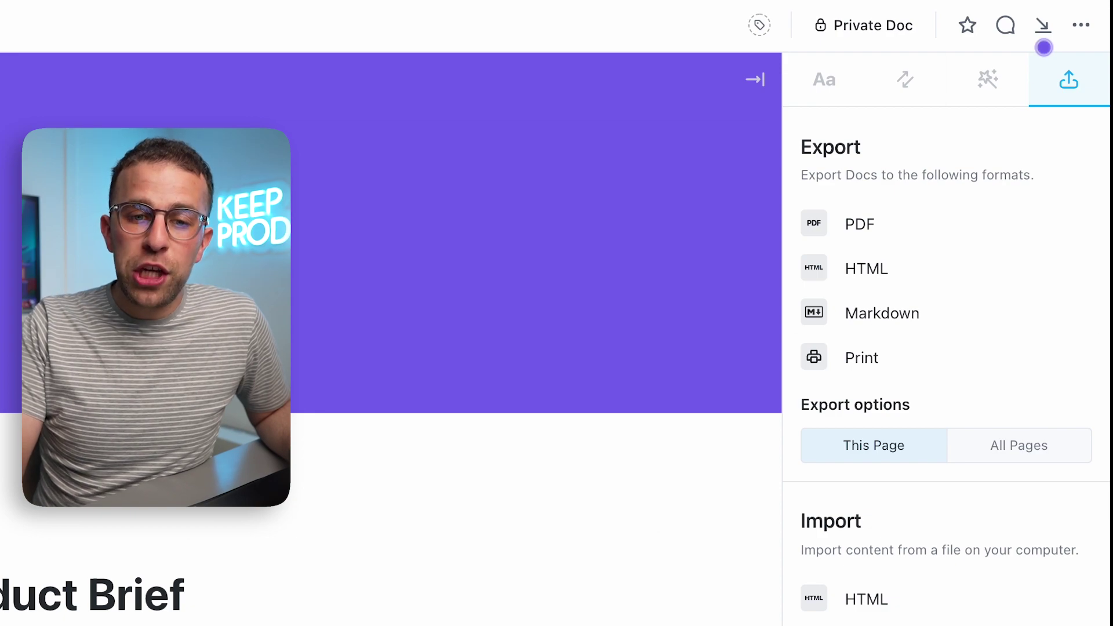
scroll(391, 336, "down", 2)
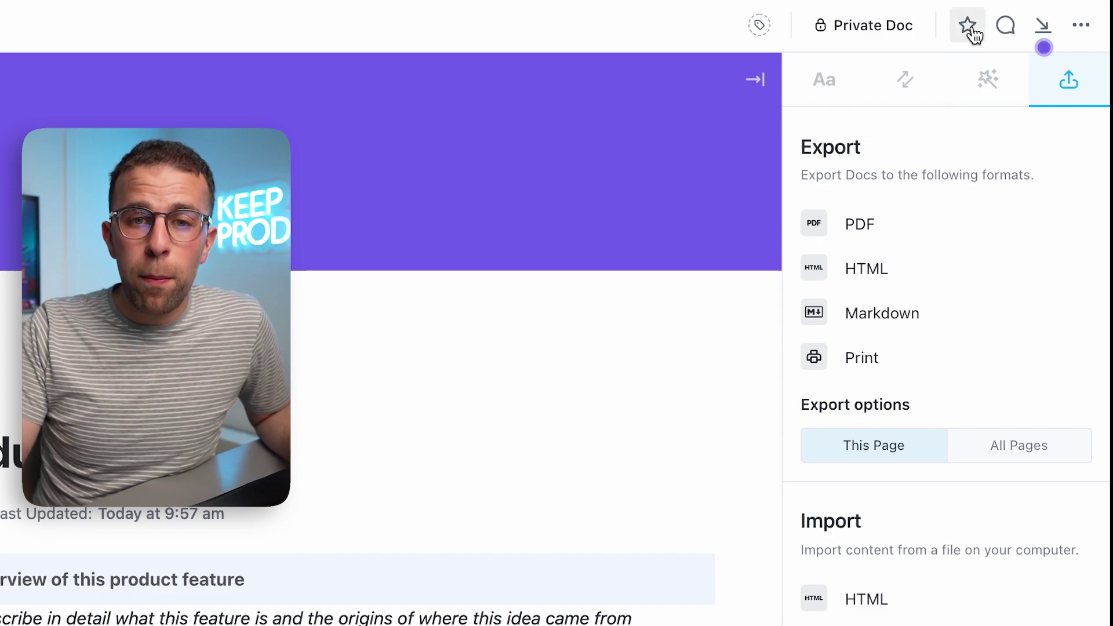
left_click(1011, 26)
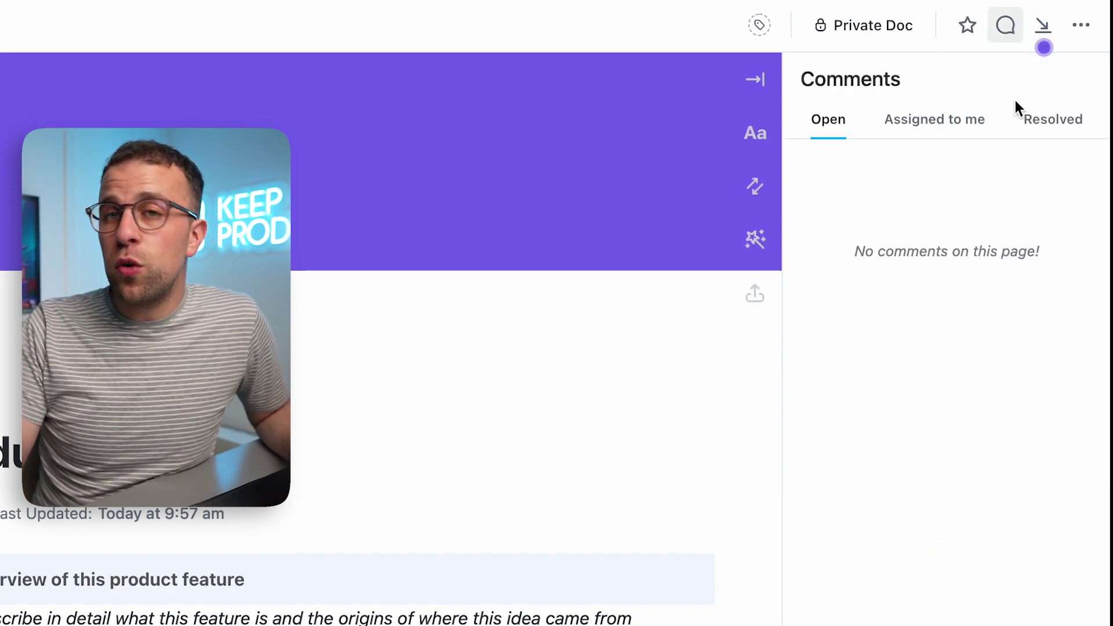
left_click(1043, 26)
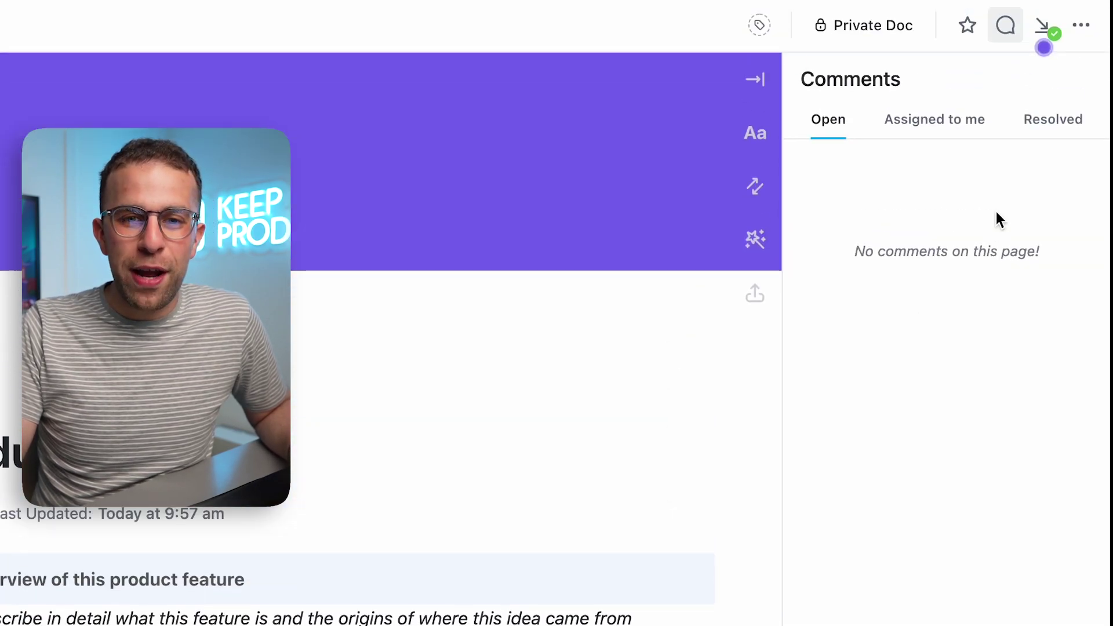
left_click(1079, 25)
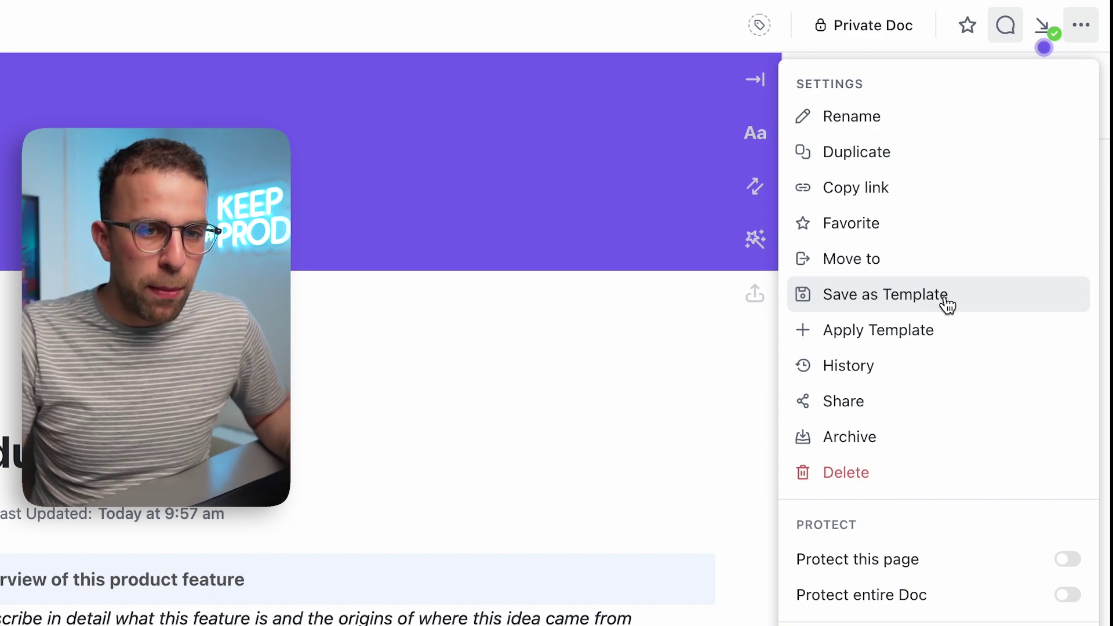
Step: Dismiss the page settings menu and close the Comments panel on Product Brief
left_click(691, 370)
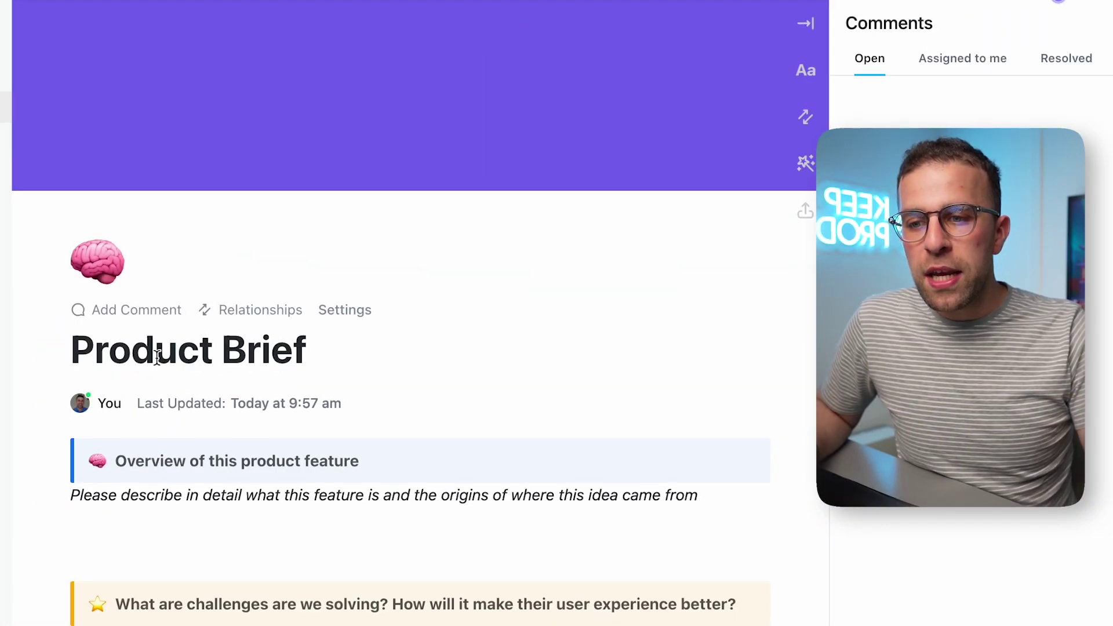
left_click(195, 562)
scroll(177, 522, "down", 2)
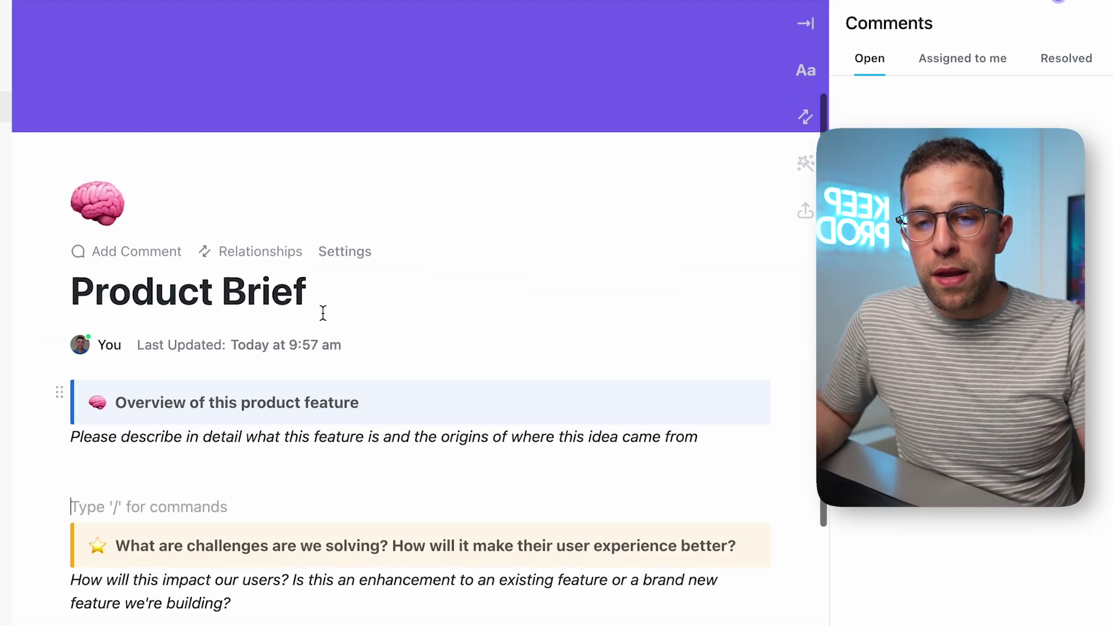
left_click(814, 32)
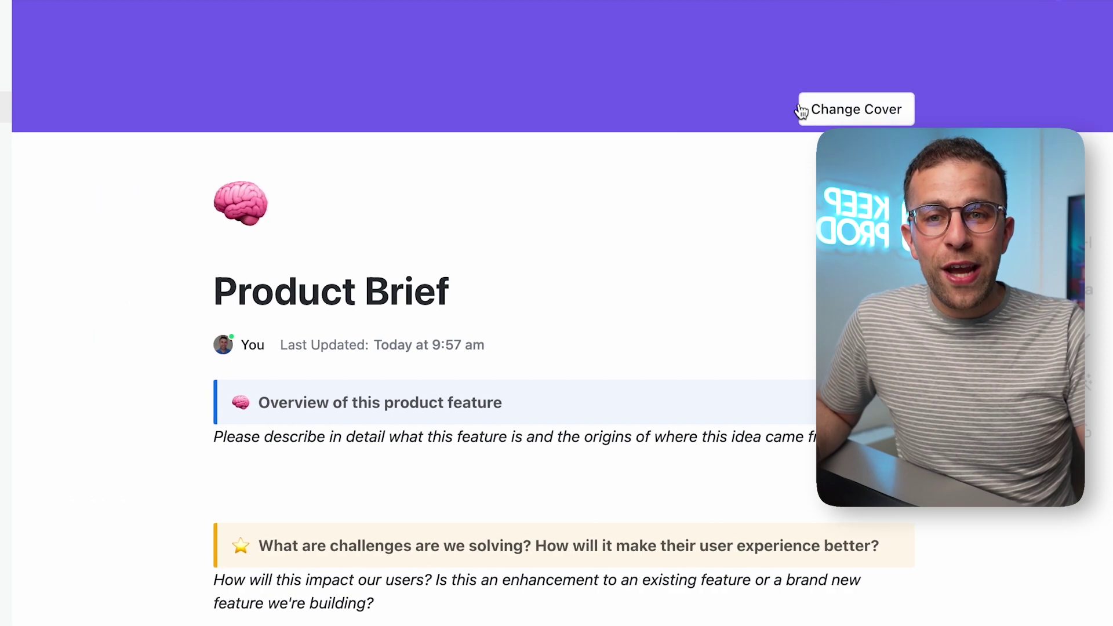
scroll(757, 174, "up", 2)
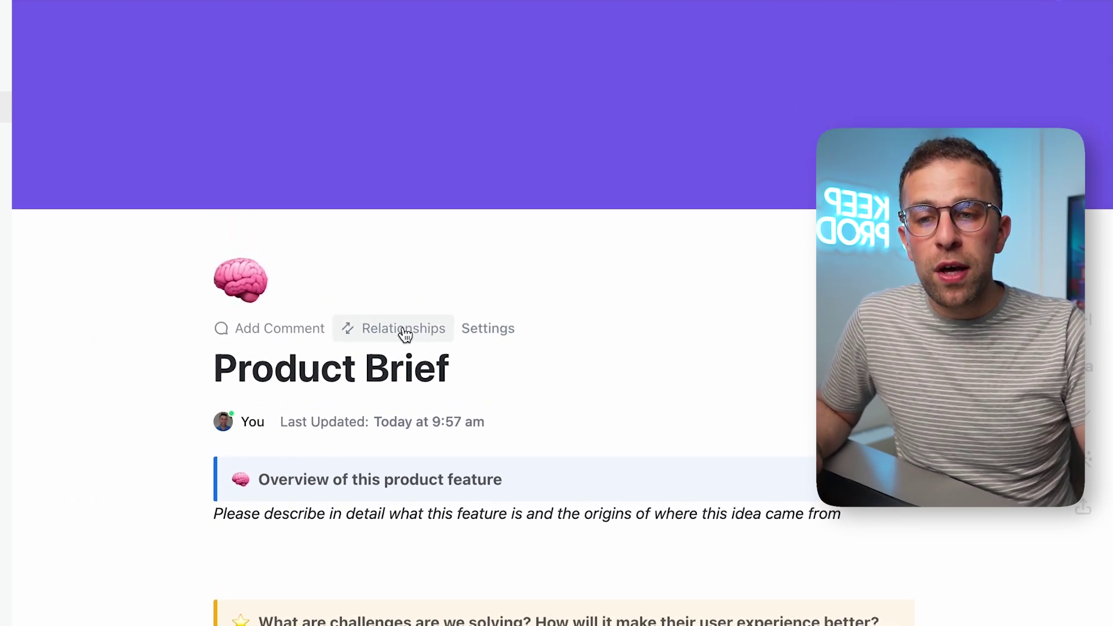
Step: Glance at the Relationships and Settings views, then collapse the Page Details panel
left_click(393, 329)
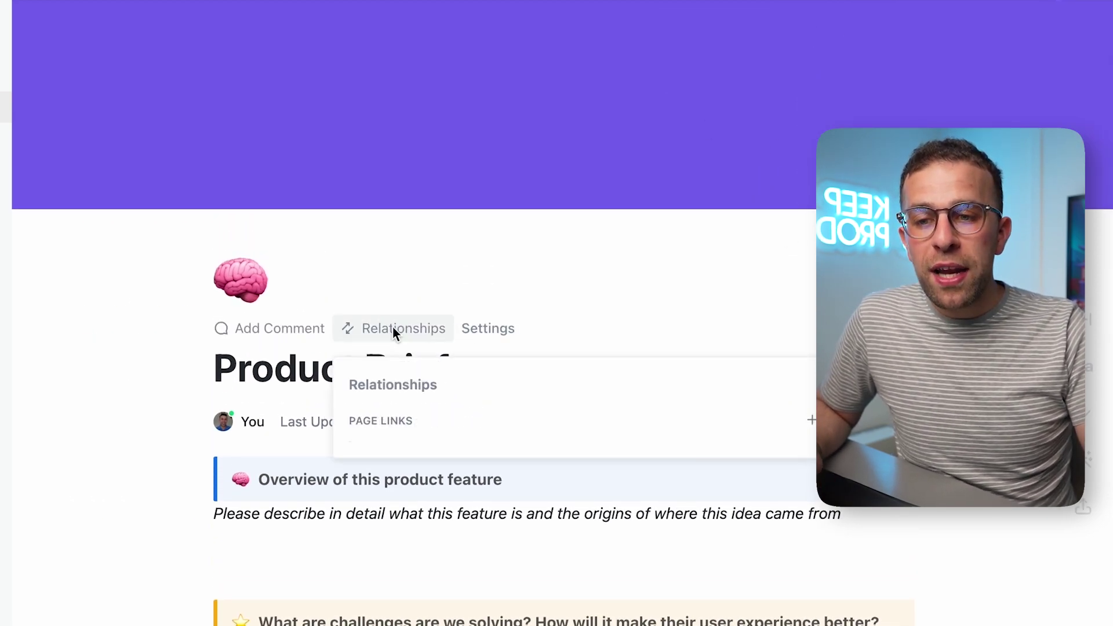
left_click(489, 329)
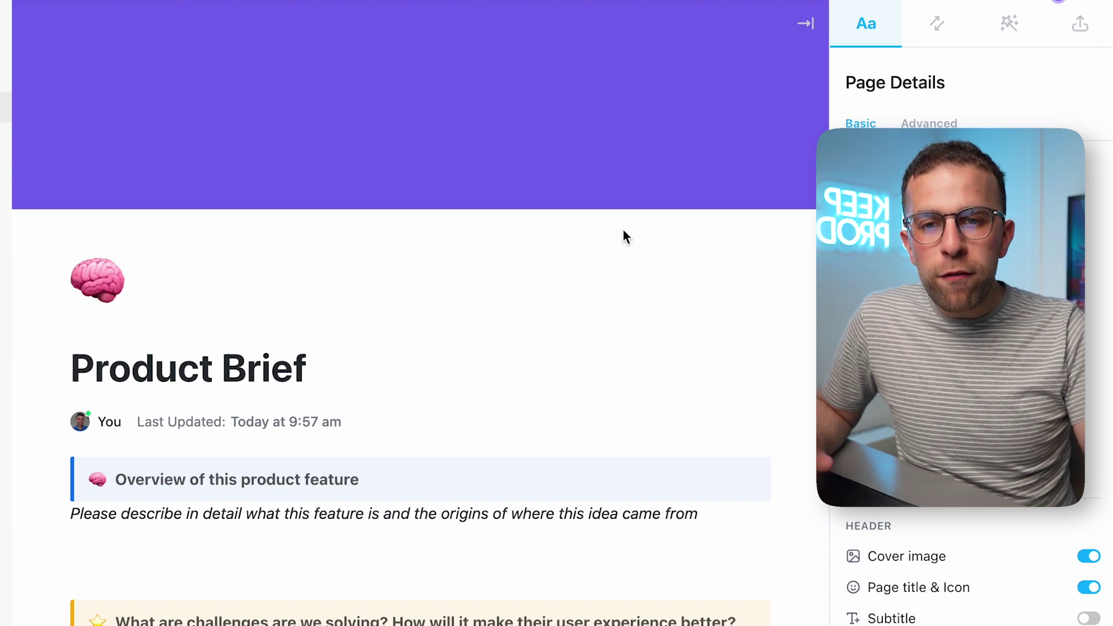
left_click(805, 23)
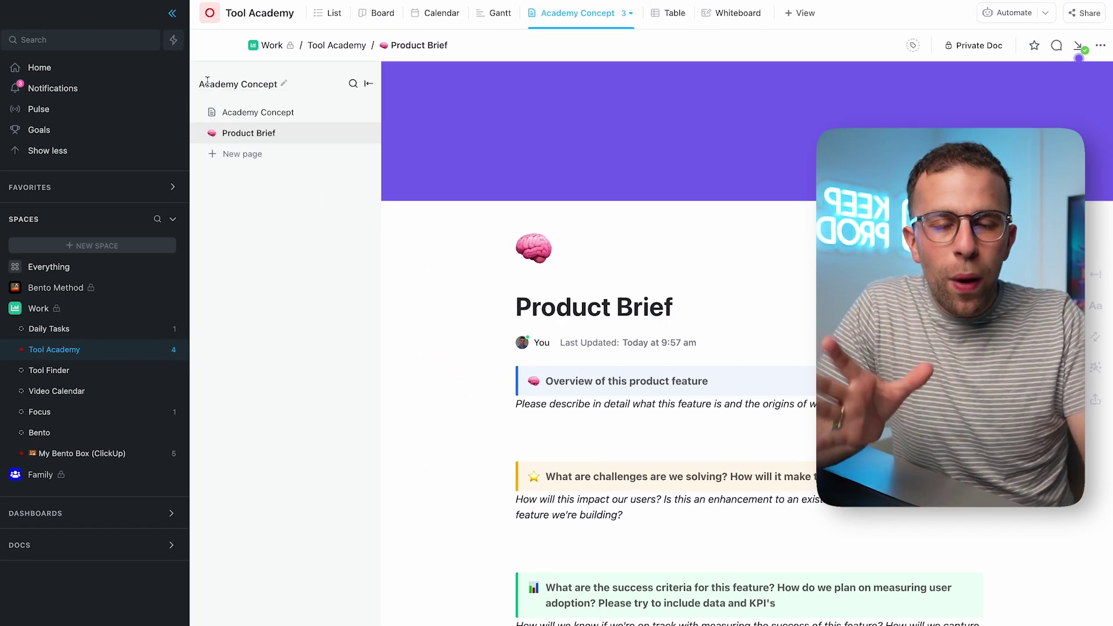
Step: Collapse both the left ClickUp workspace sidebar and the Academy Concept page list
left_click(172, 13)
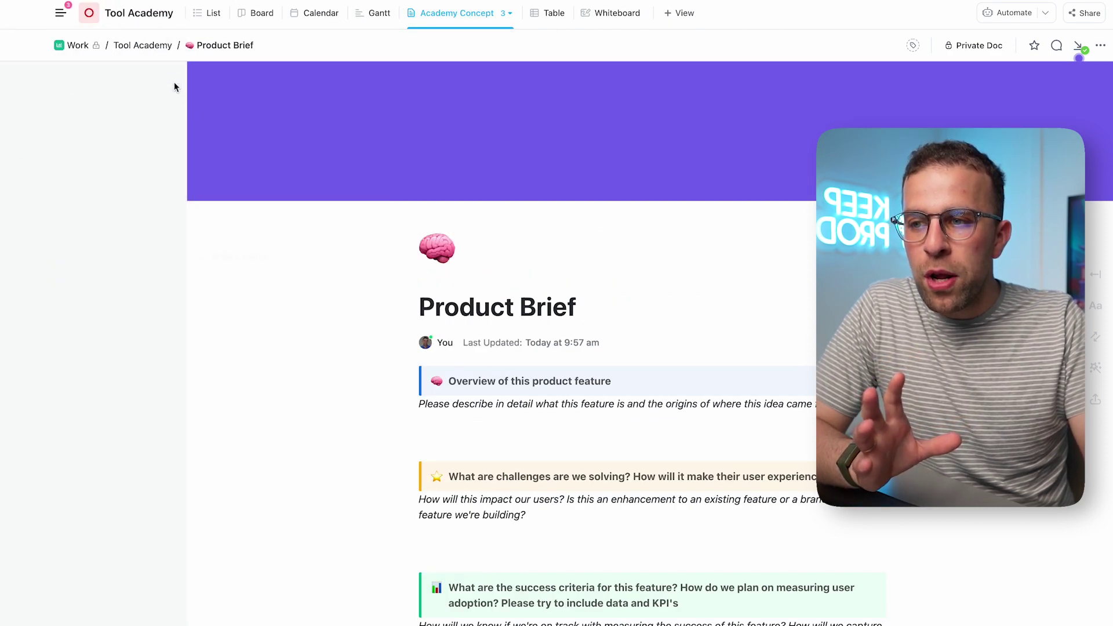
left_click(175, 83)
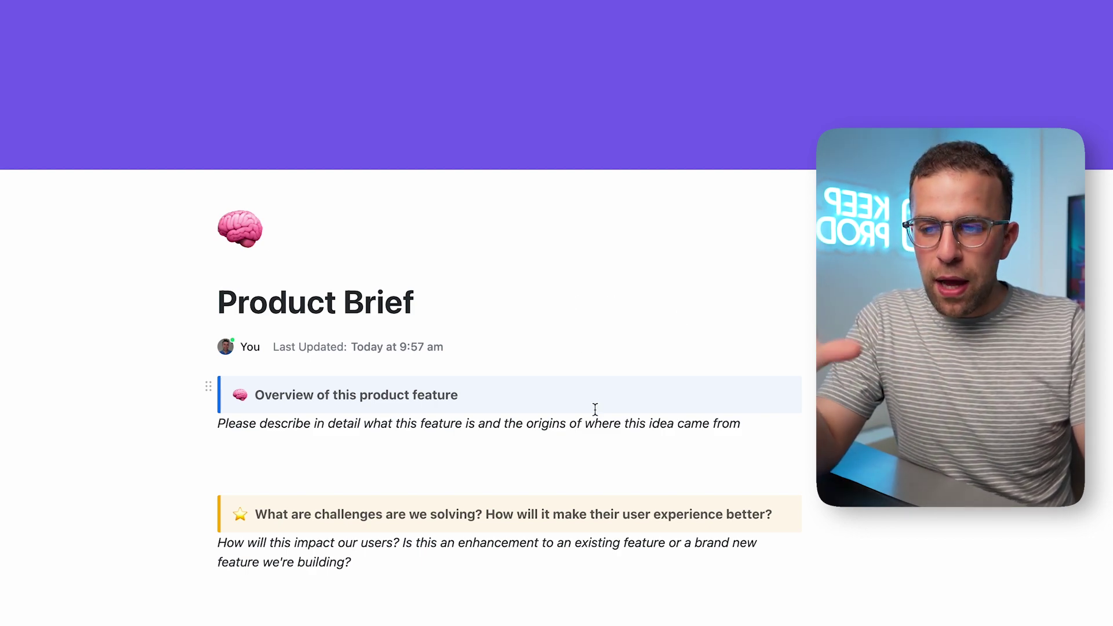
scroll(594, 409, "down", 10)
scroll(560, 493, "up", 10)
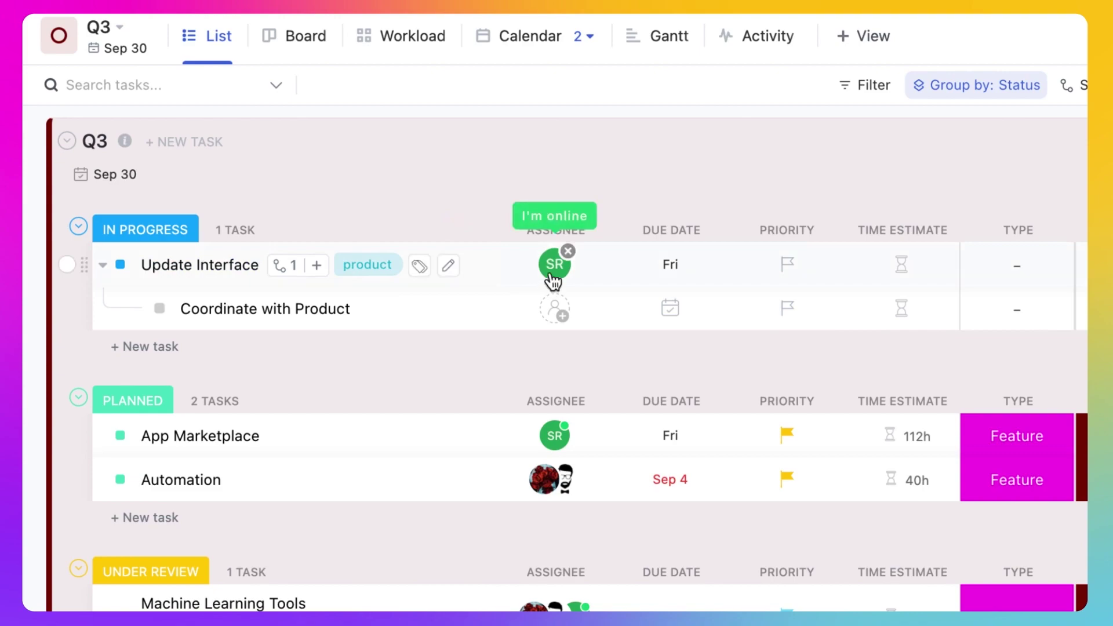
Step: Search for a teammate by name and add them as a second assignee on Update Interface
left_click(550, 275)
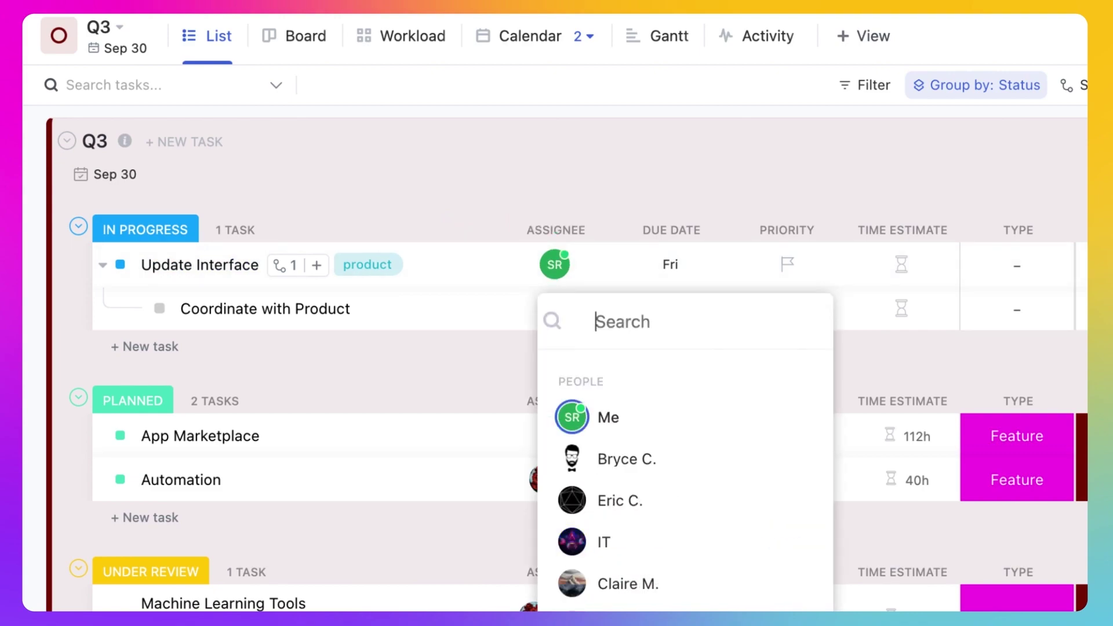
type("bryce")
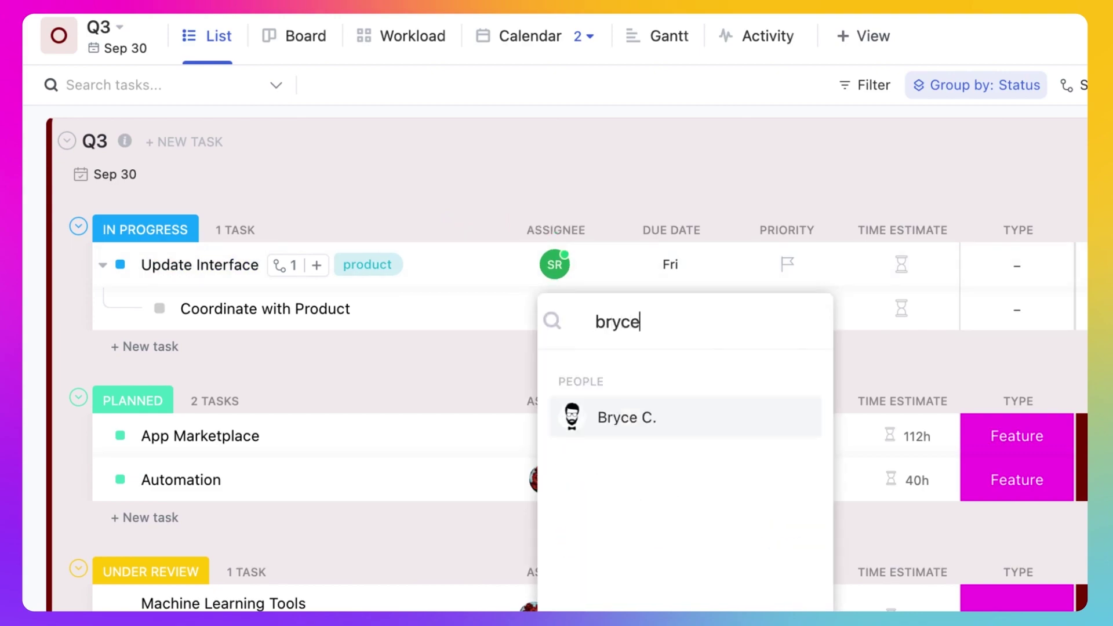
left_click(632, 422)
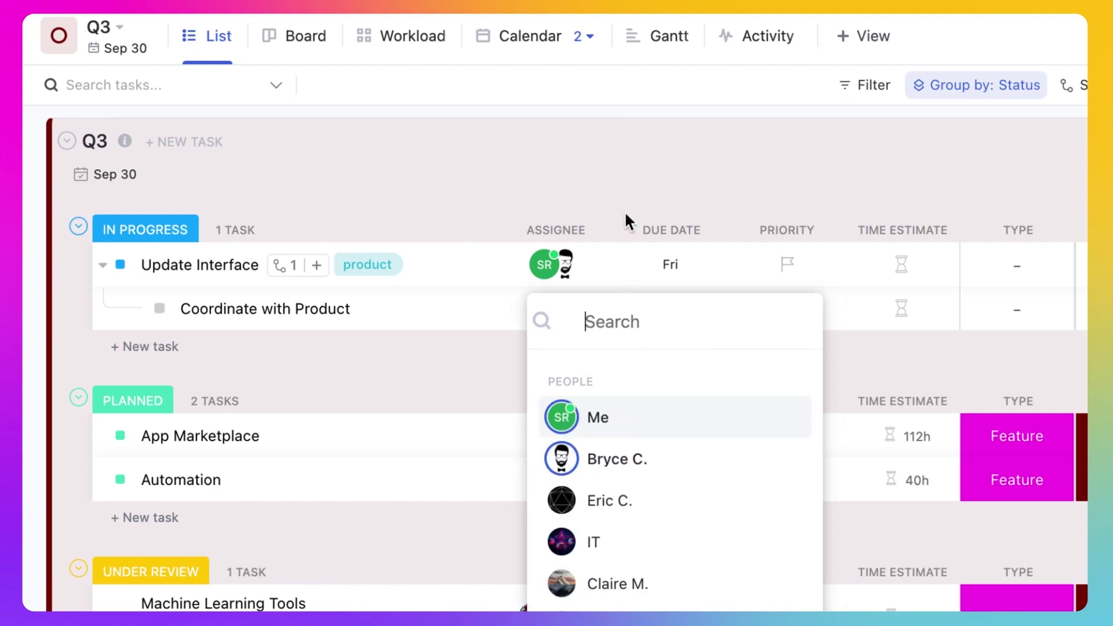
left_click(622, 196)
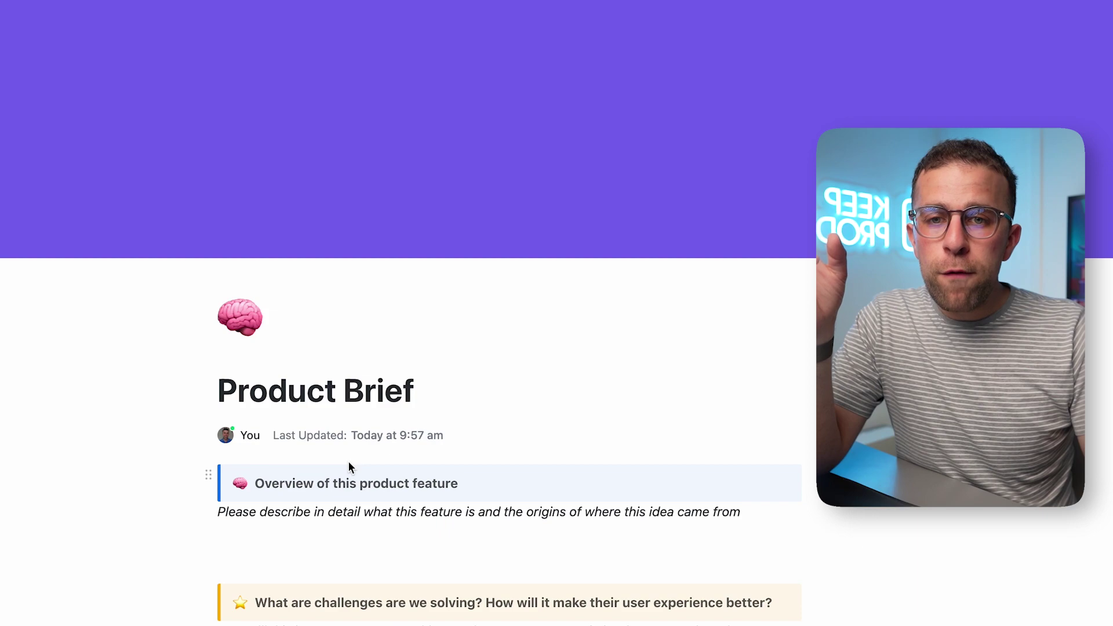
Step: Open Page Details, pass through the Templates tab, and land on Relationships & References
scroll(347, 467, "down", 4)
scroll(347, 467, "down", 1)
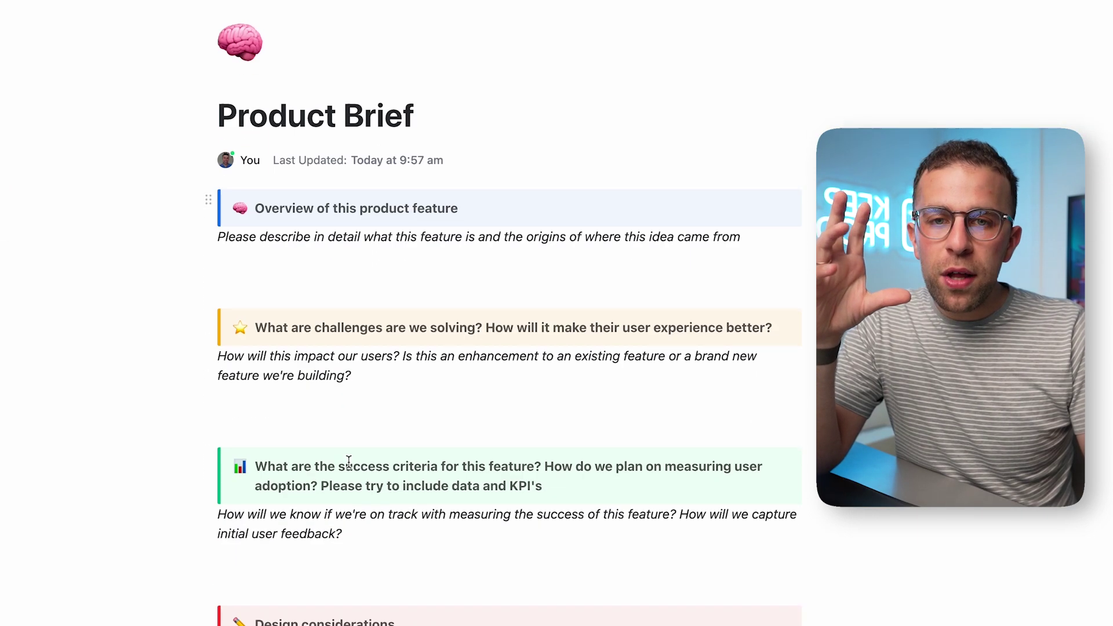
left_click(1081, 47)
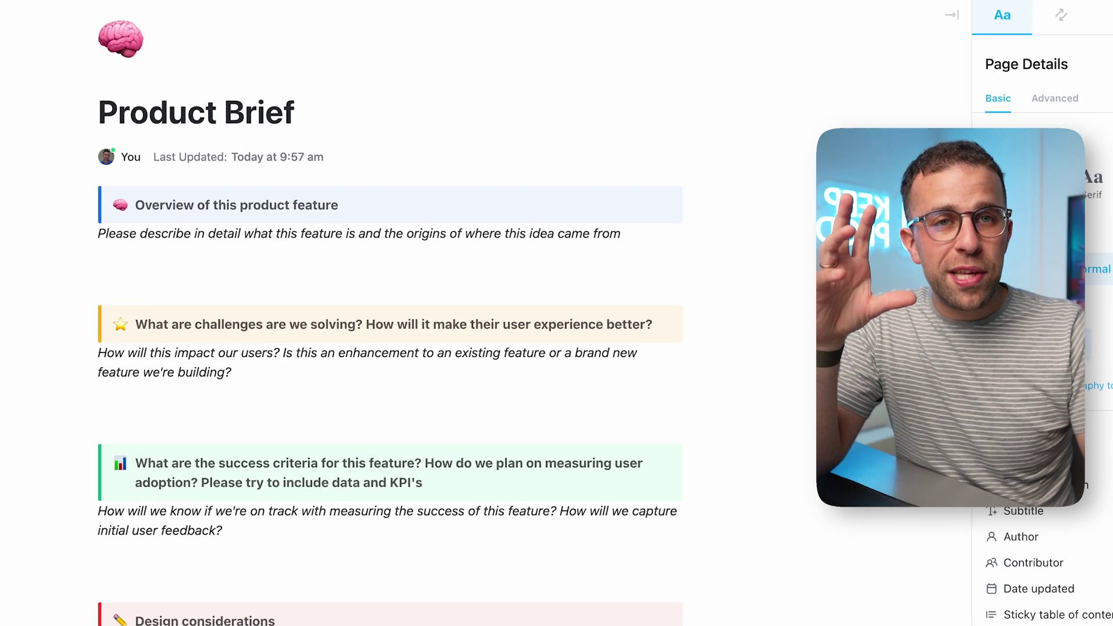
left_click(1104, 16)
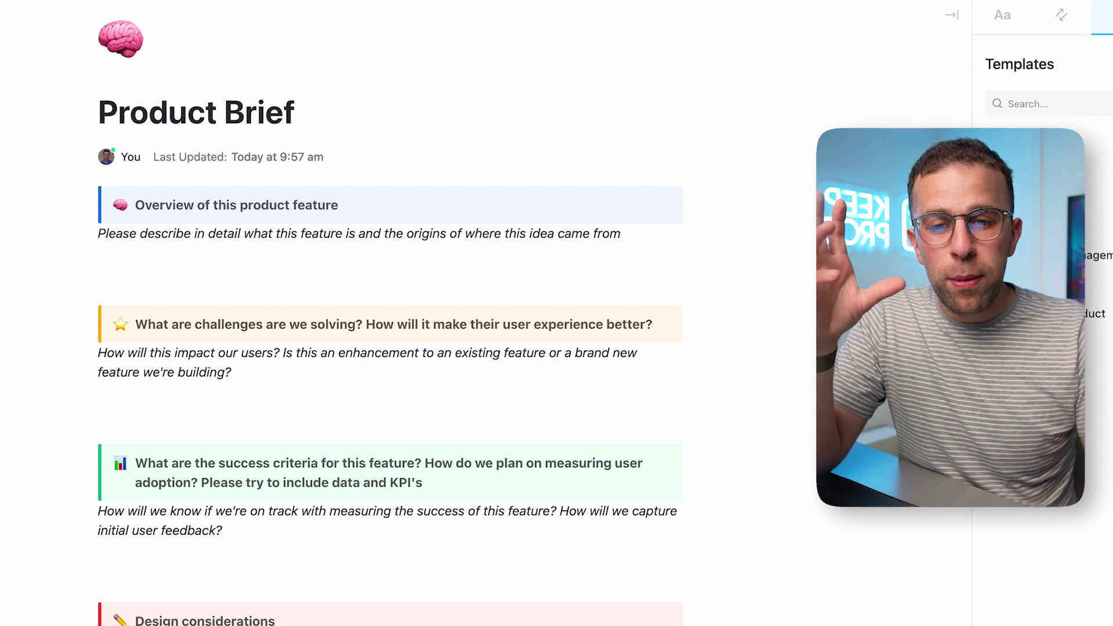
left_click(1060, 18)
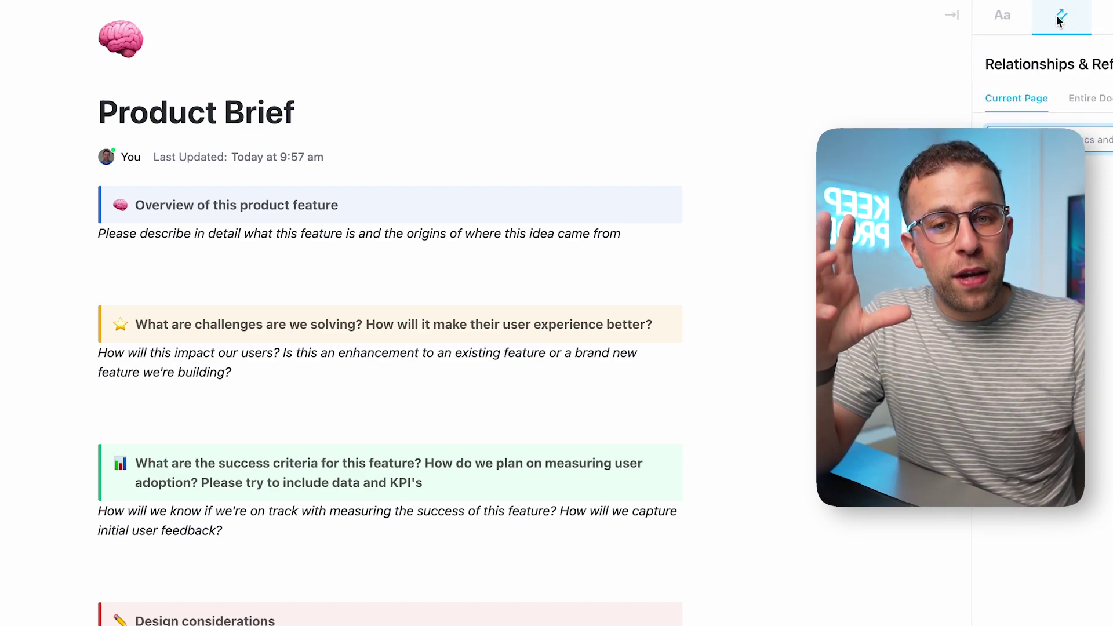